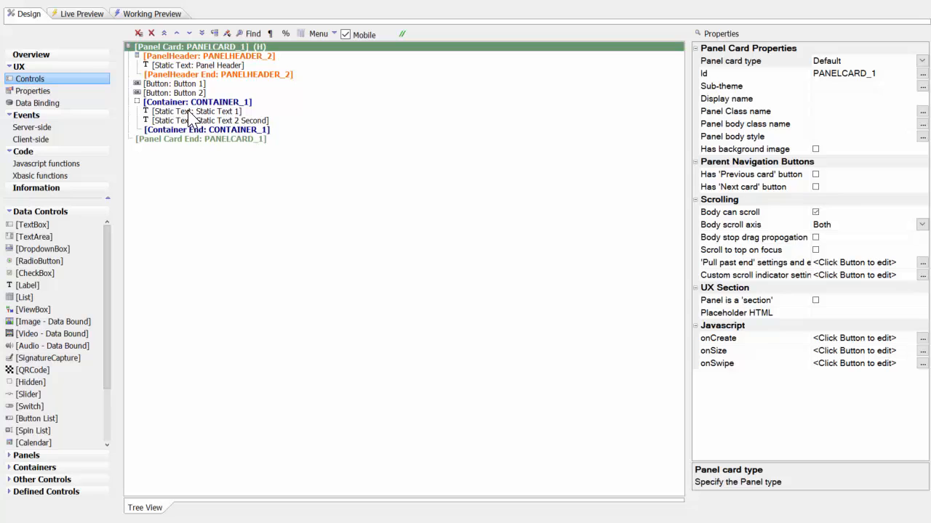
- Review the properties of the Static Text 1 and Static Text 2 controls inside CONTAINER_1
left_click(186, 111)
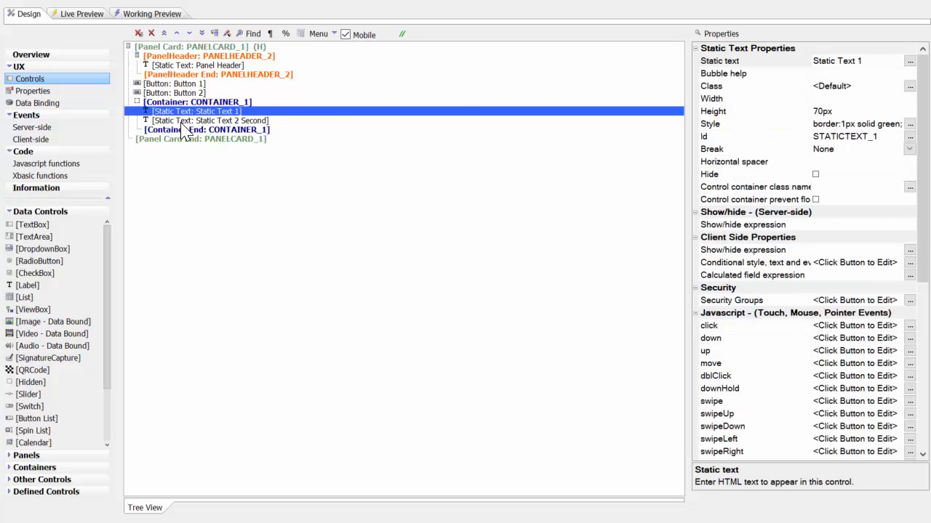
left_click(184, 121)
left_click(195, 111)
left_click(246, 121)
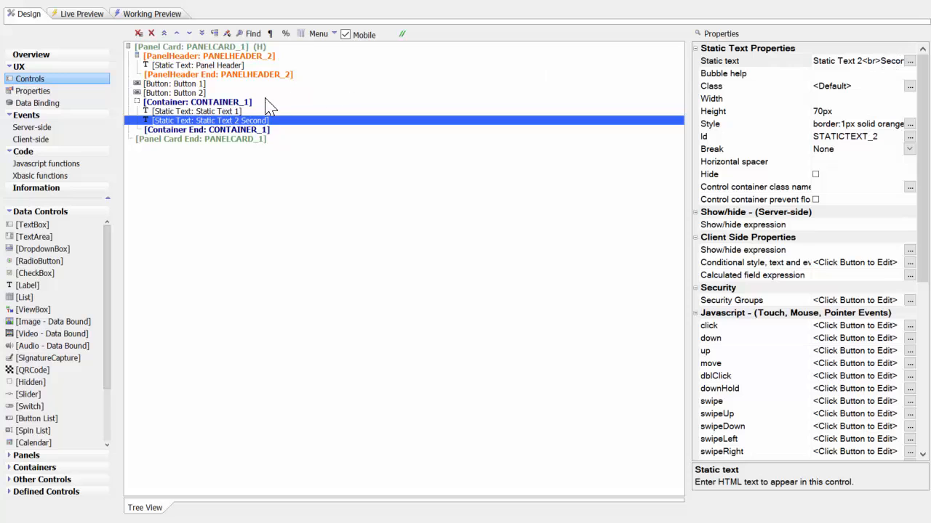
- Preview the panel card live on the iPhone 4 (vertical) device and return to the design view
left_click(161, 14)
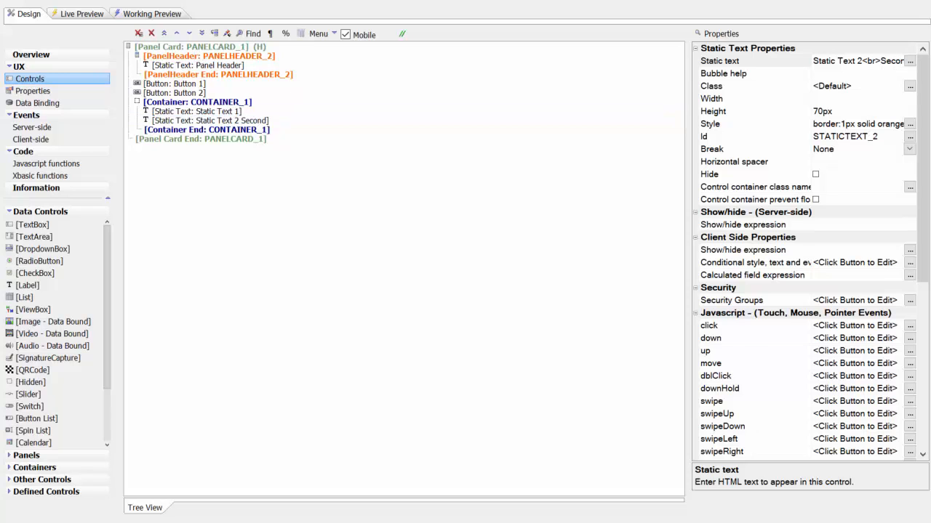
left_click(82, 14)
left_click(286, 42)
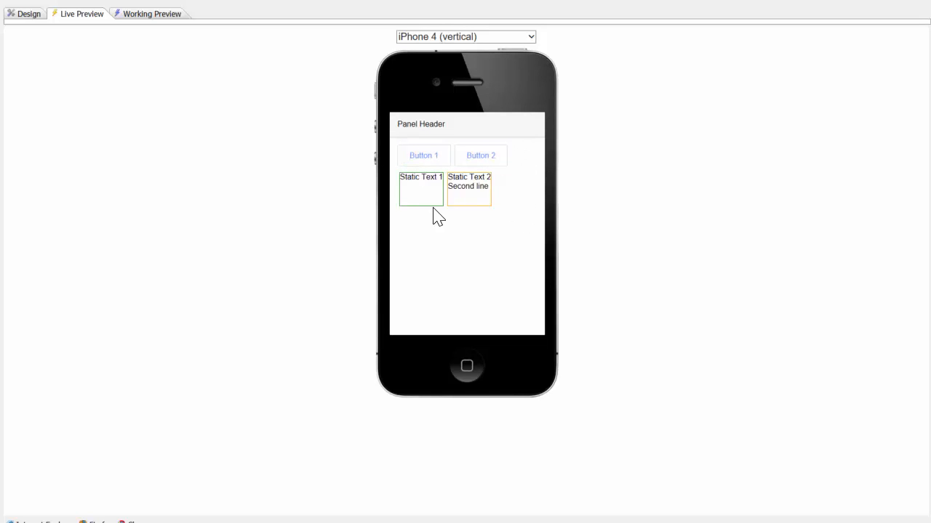
left_click(29, 16)
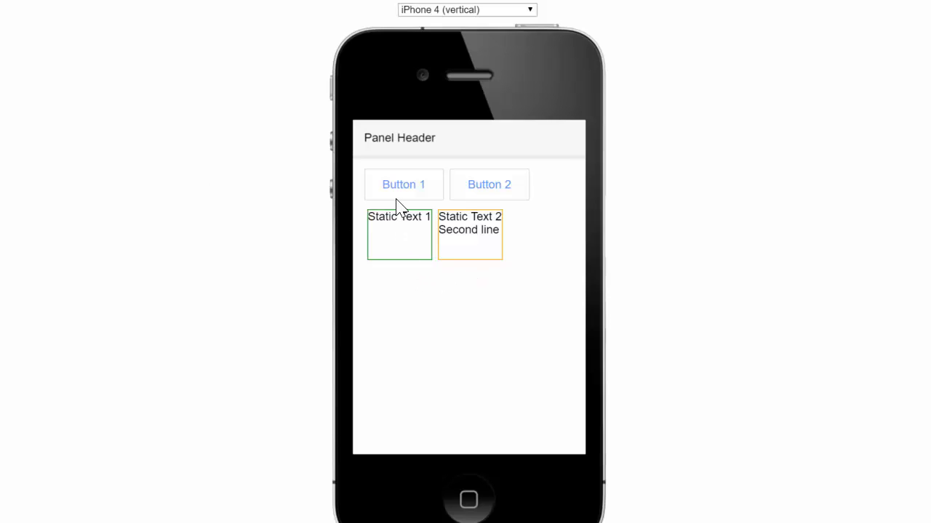
- In the browser preview, inspect the Button 1 element and examine the styles of its enclosing A5CWLayout div
right_click(379, 188)
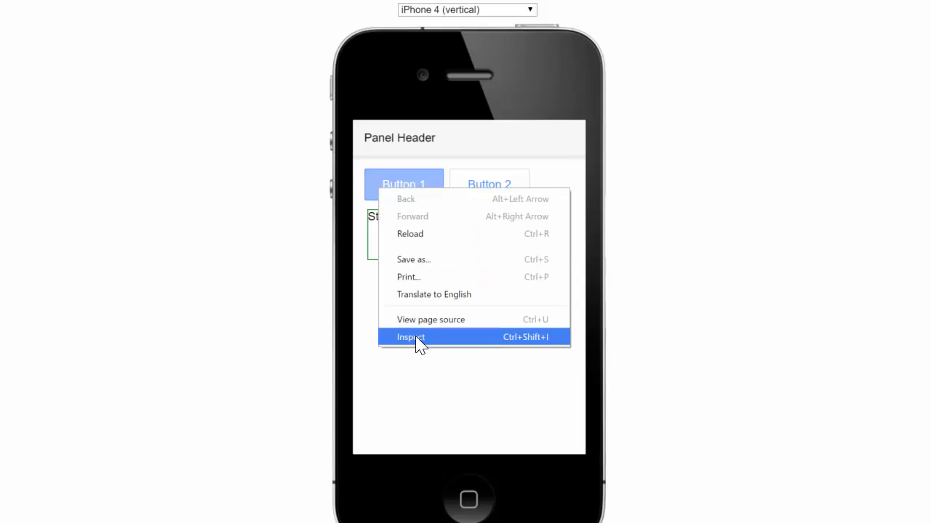
left_click(486, 339)
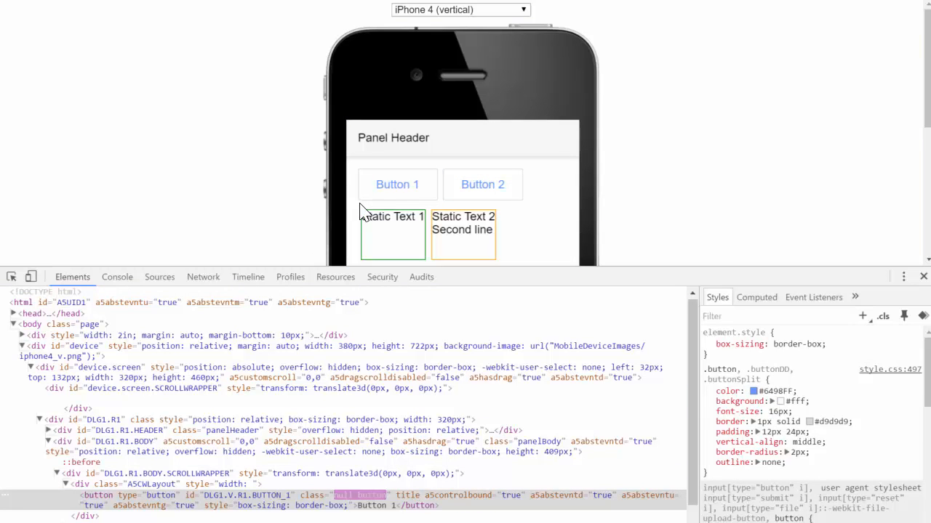
left_click(154, 484)
scroll(129, 502, "down", 2)
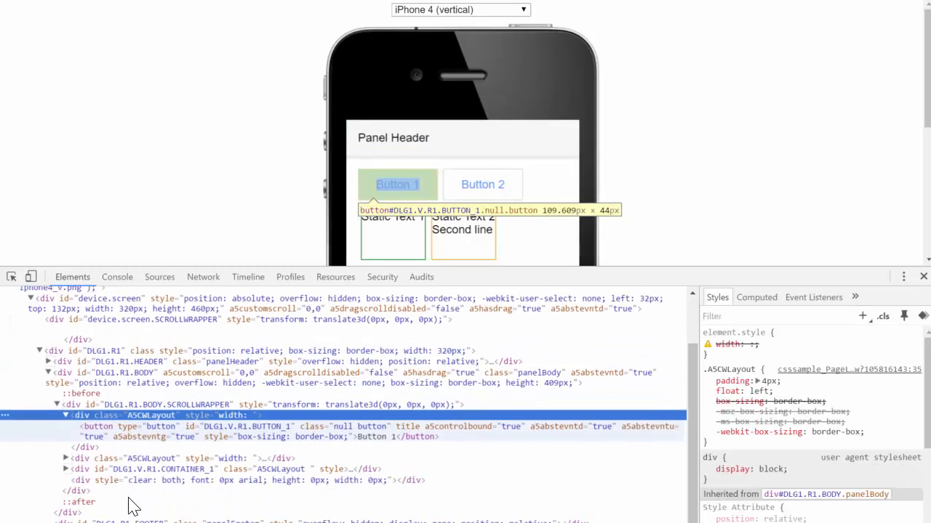
left_click(106, 425)
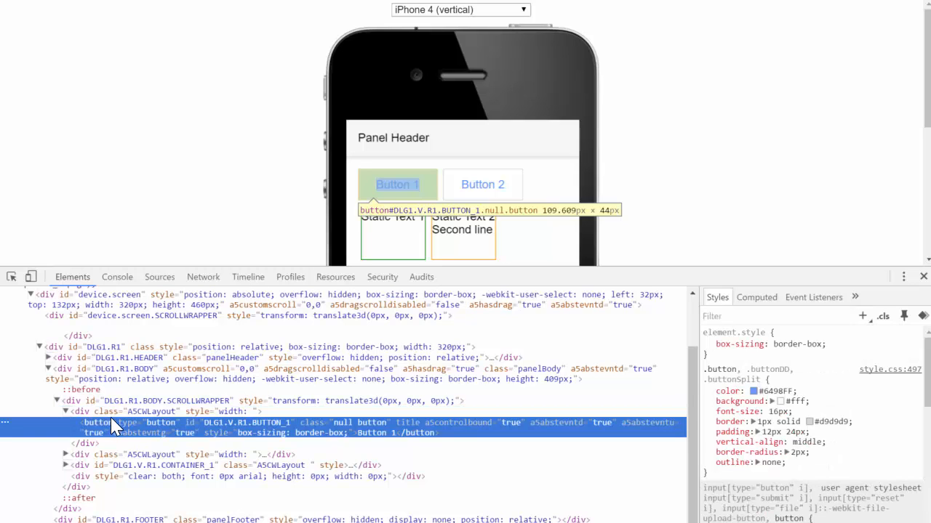
left_click(85, 415)
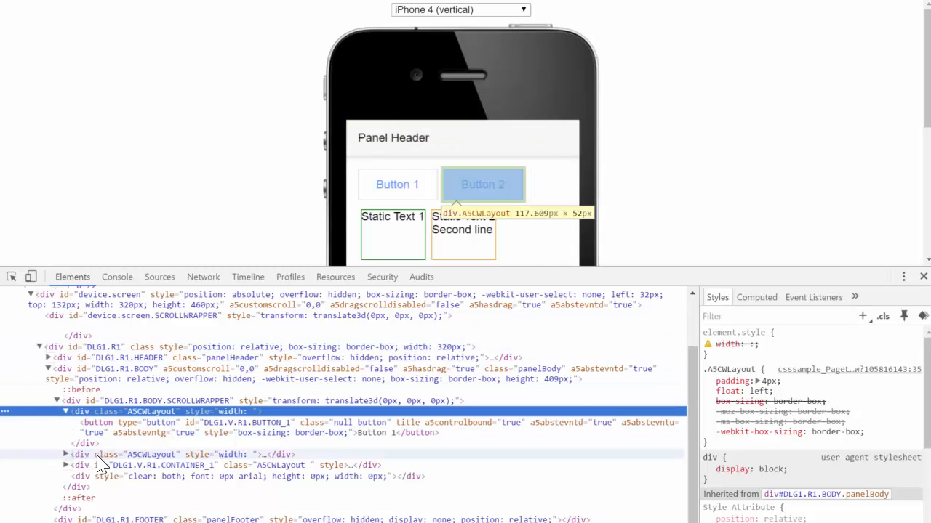
- Compare the A5CWLayout wrapper divs of Button 1 and Button 2, collapsing the first one
left_click(106, 455)
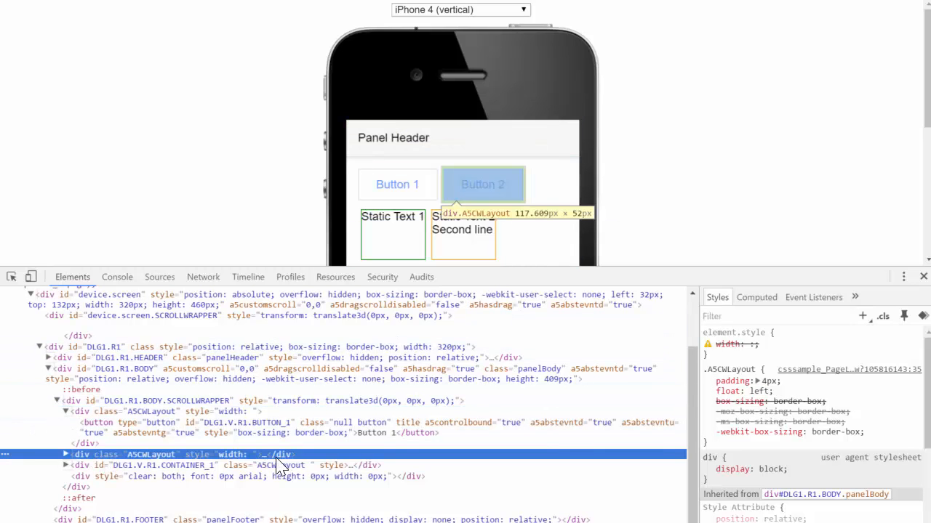
left_click(73, 412)
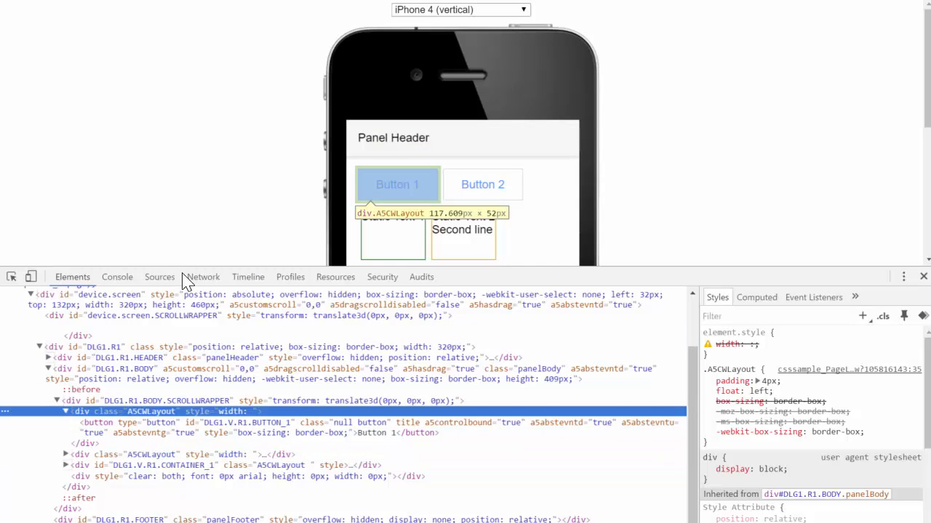
left_click(66, 412)
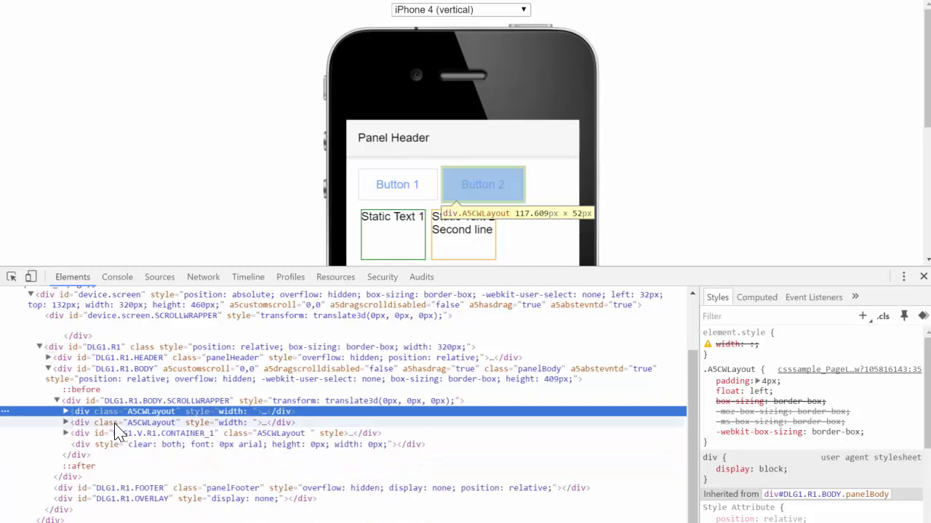
left_click(114, 423)
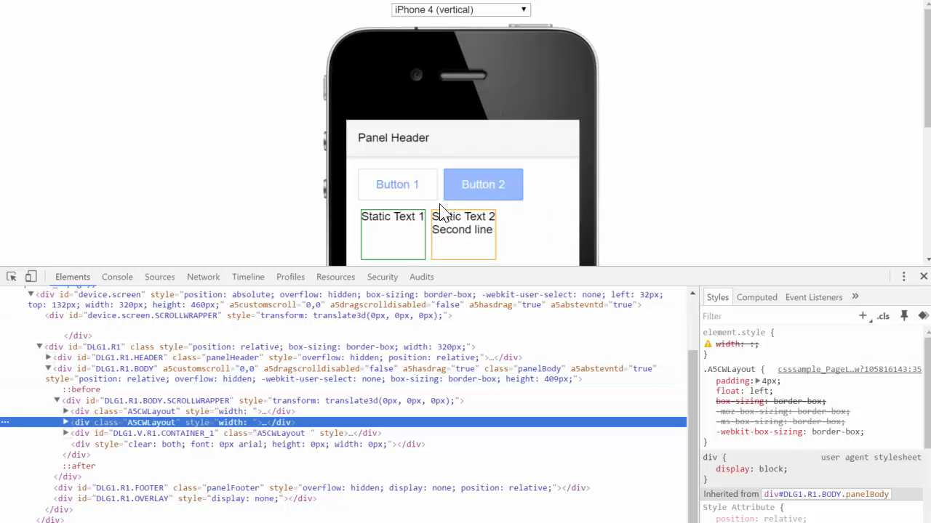
left_click(172, 411)
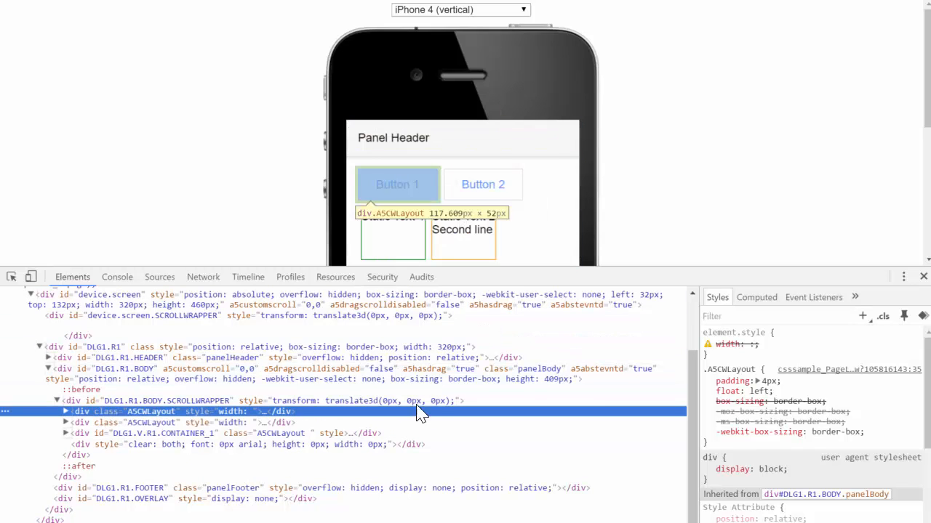
- Switch the A5CWLayout rule's 4px padding off and on, and do the same with its float: left
left_click(707, 381)
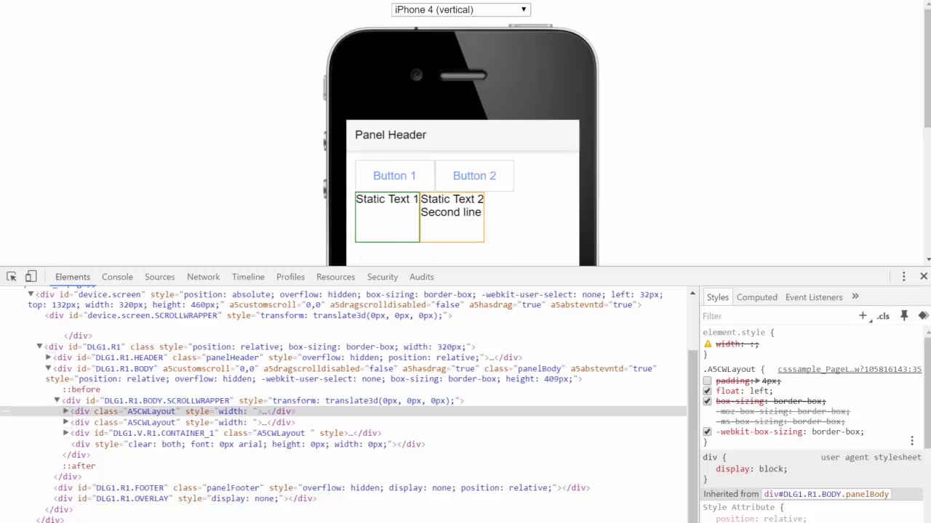
left_click(707, 382)
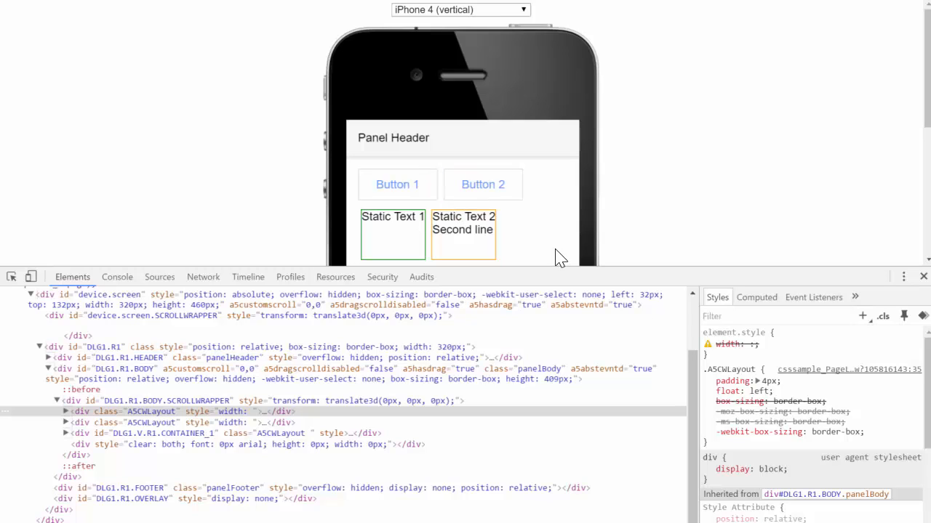
left_click(707, 391)
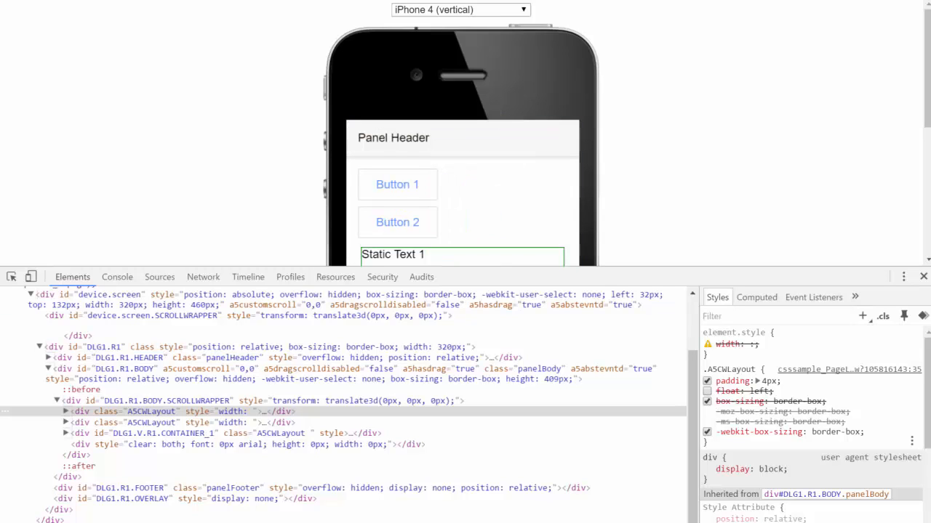
left_click(707, 392)
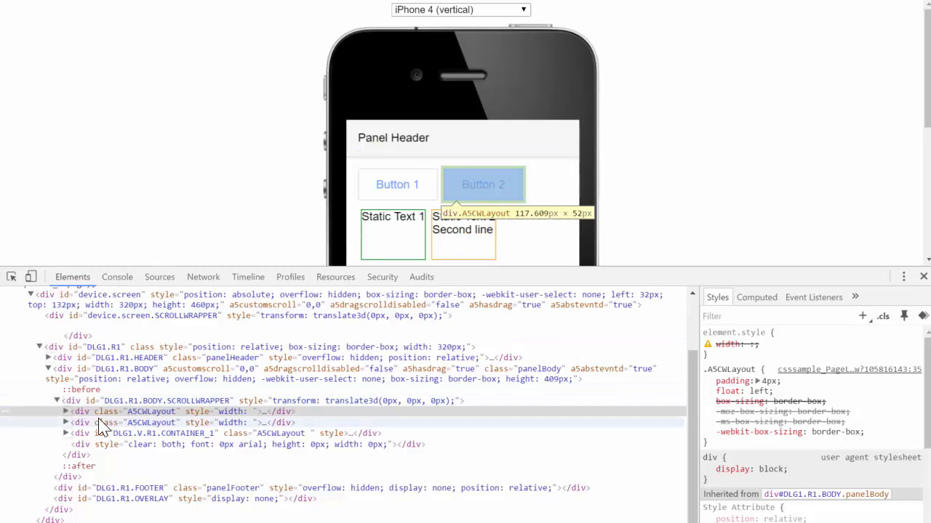
- Examine the styles of the panel body, panel header, ::before pseudo-element and Button 1's A5CWLayout wrapper
scroll(117, 414, "down", 1)
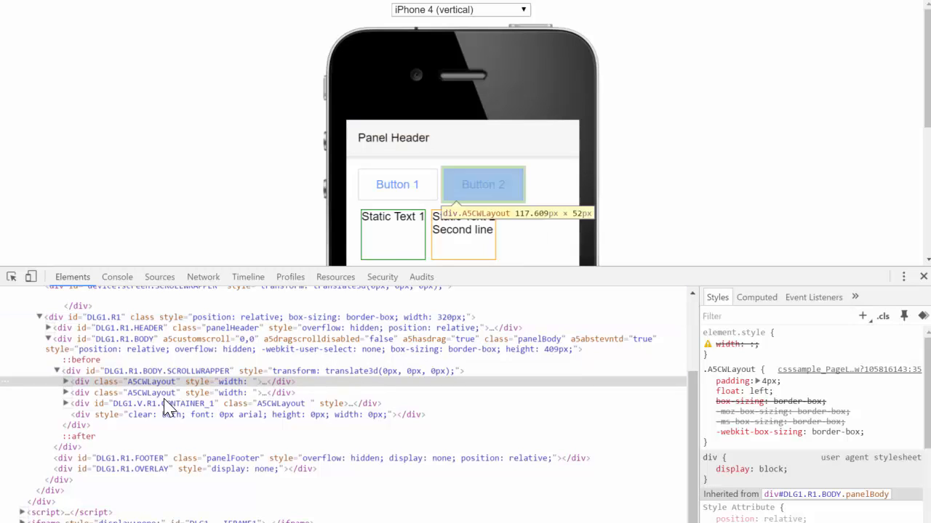
left_click(149, 345)
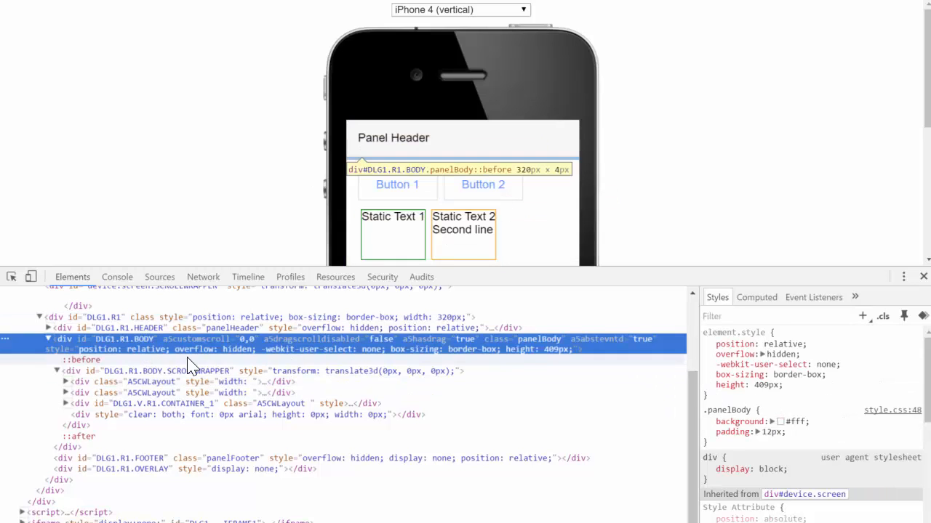
left_click(153, 328)
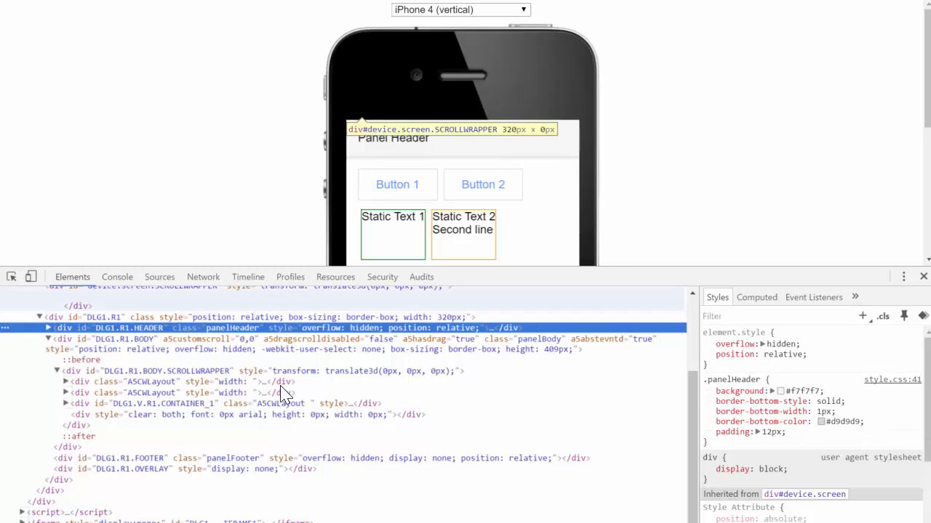
left_click(135, 341)
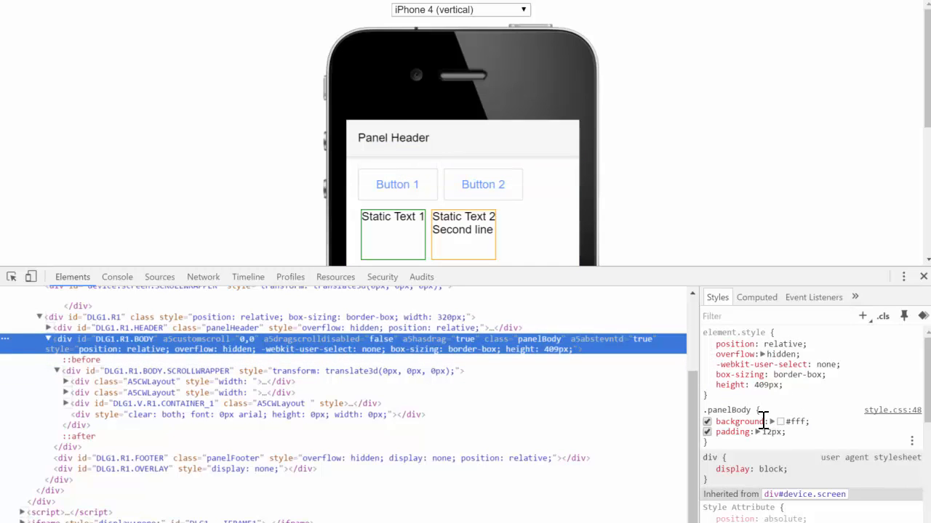
left_click(80, 360)
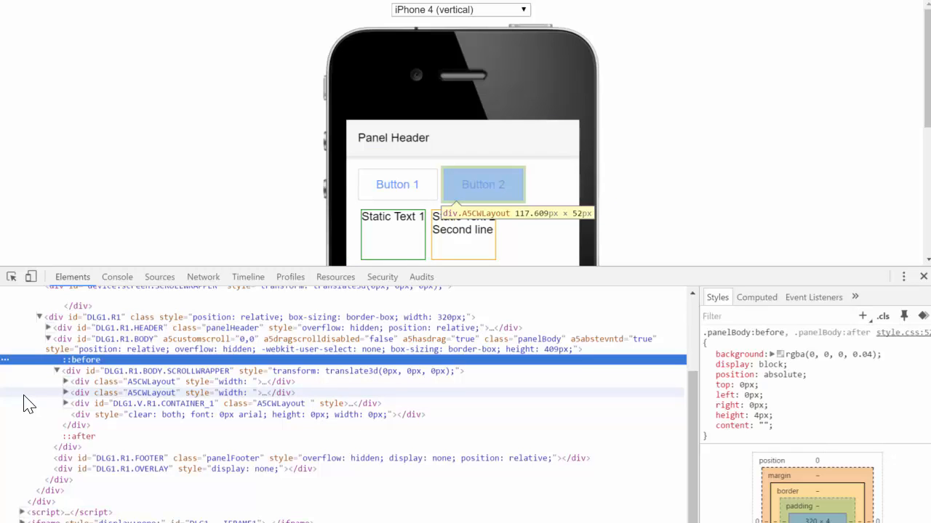
scroll(24, 404, "up", 3)
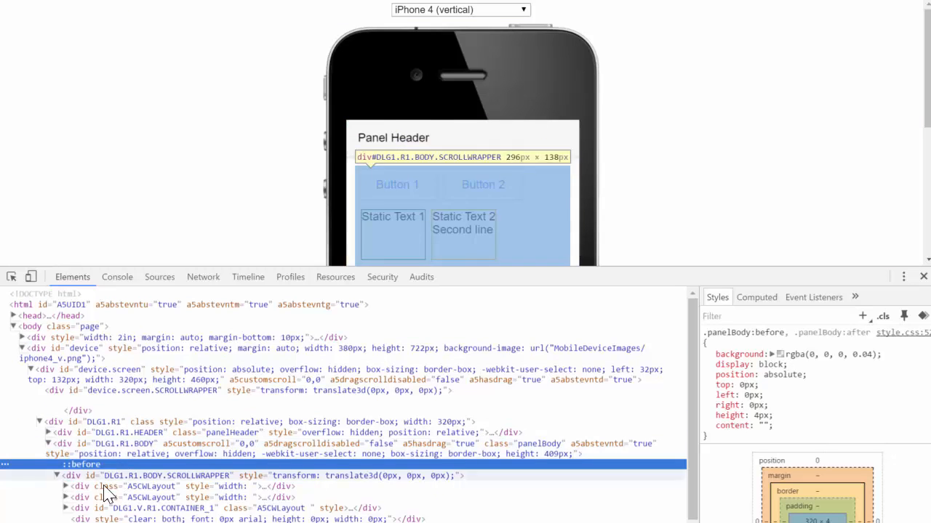
left_click(150, 487)
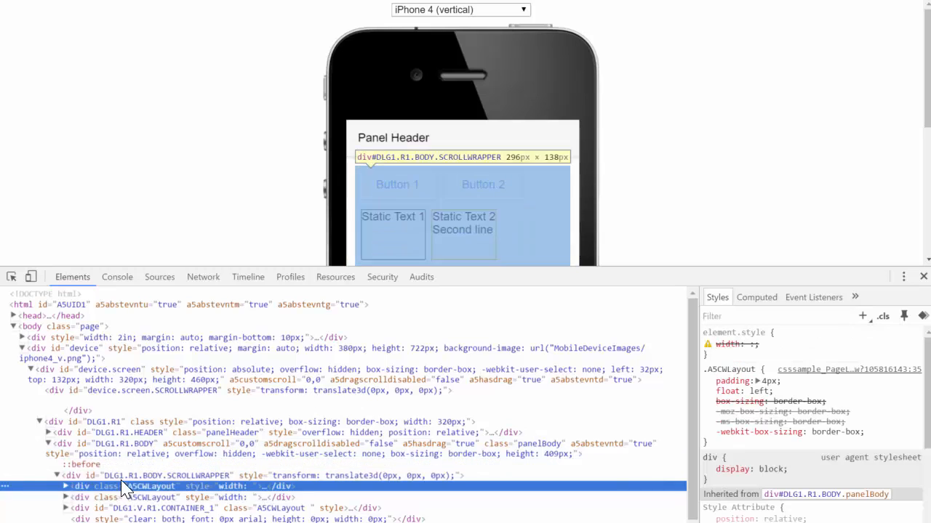
scroll(124, 480, "down", 2)
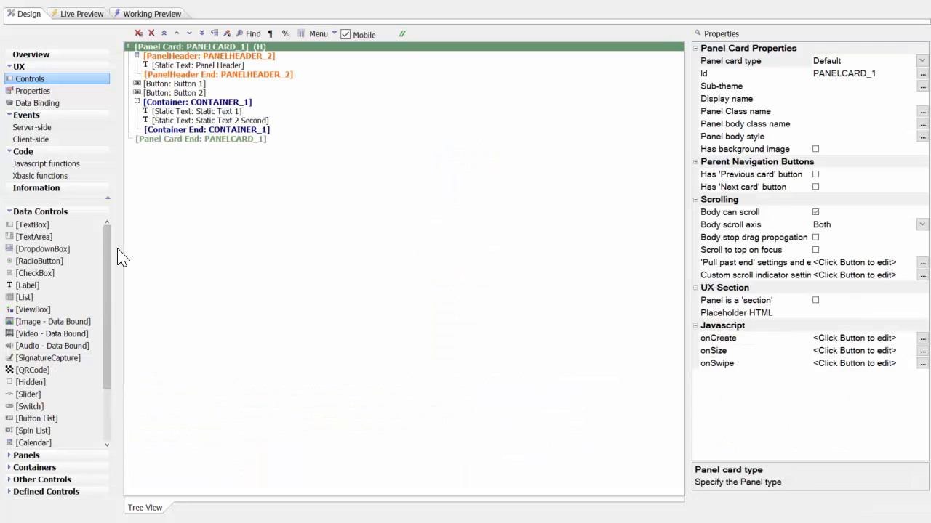
- Find the A5CWLayout class padding property by searching the UX properties for "a5cw", review the CSS/SVG settings, and return to the control tree
left_click(47, 93)
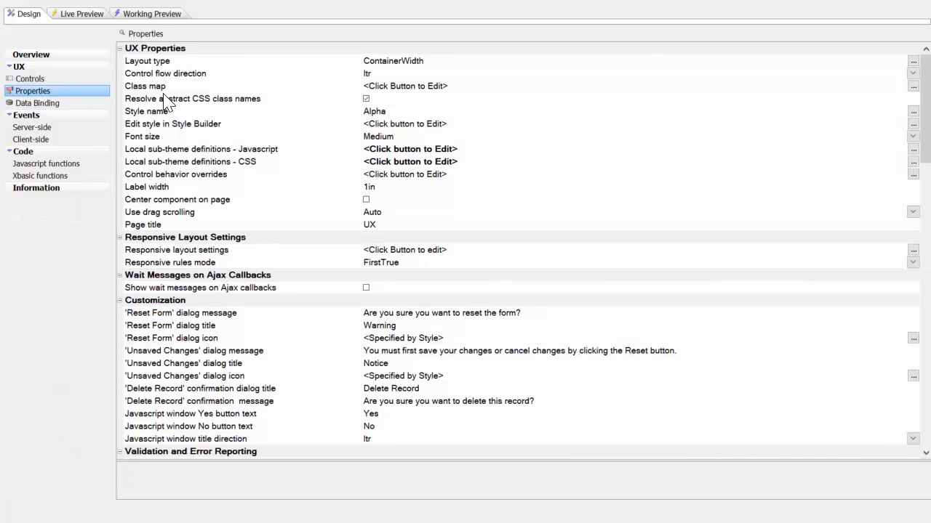
left_click(134, 34)
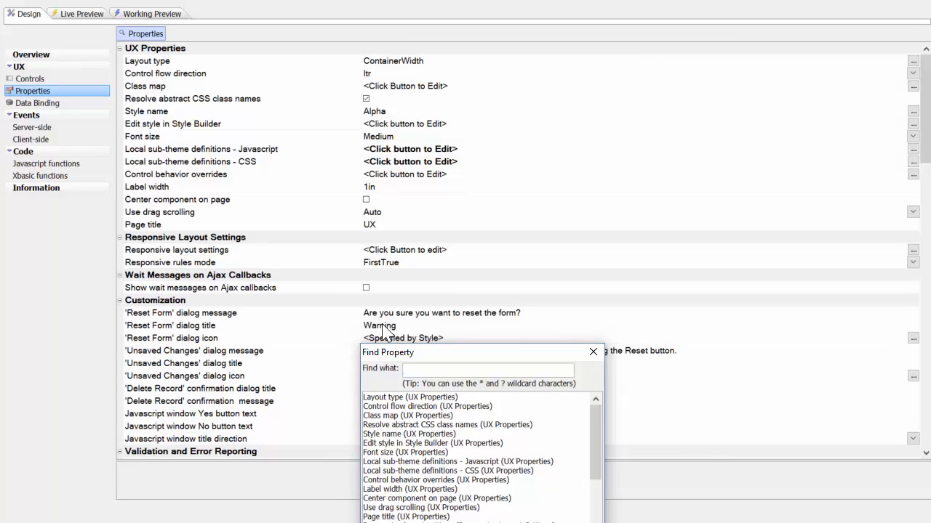
type("a5cw")
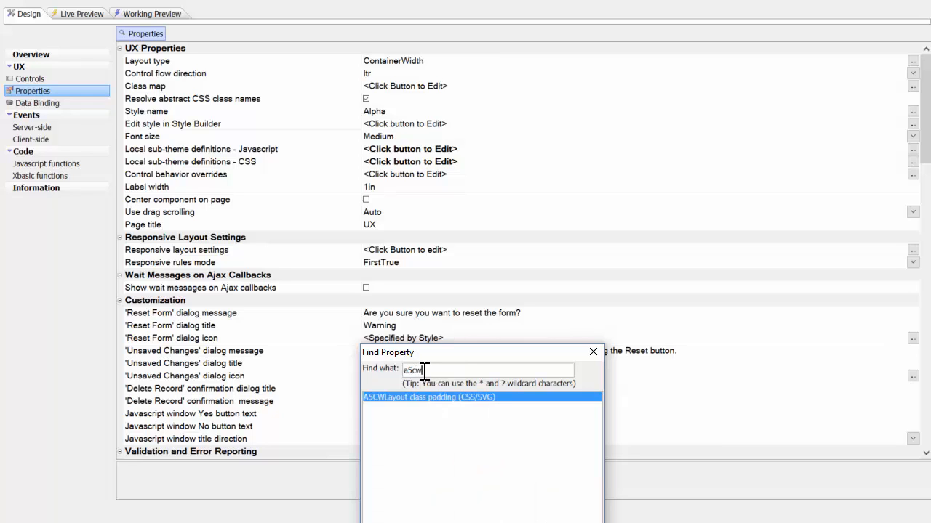
left_click(409, 398)
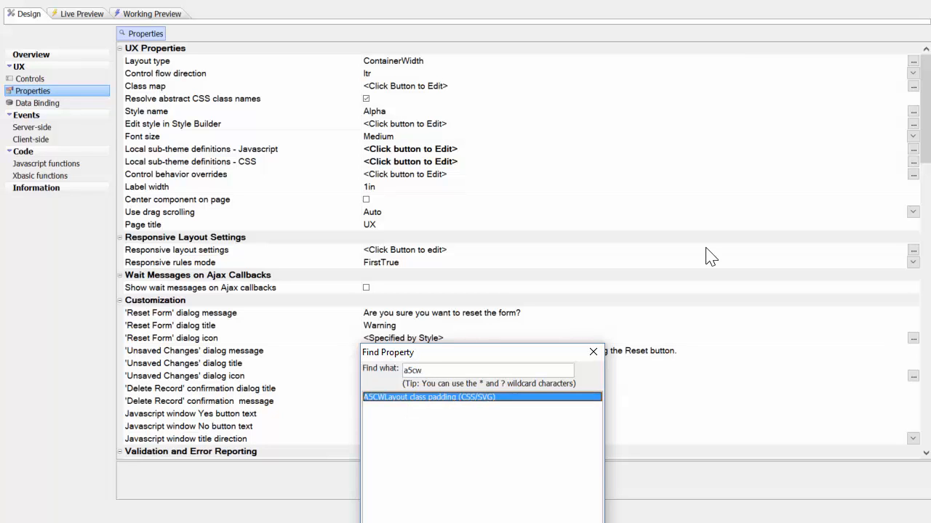
key("Return")
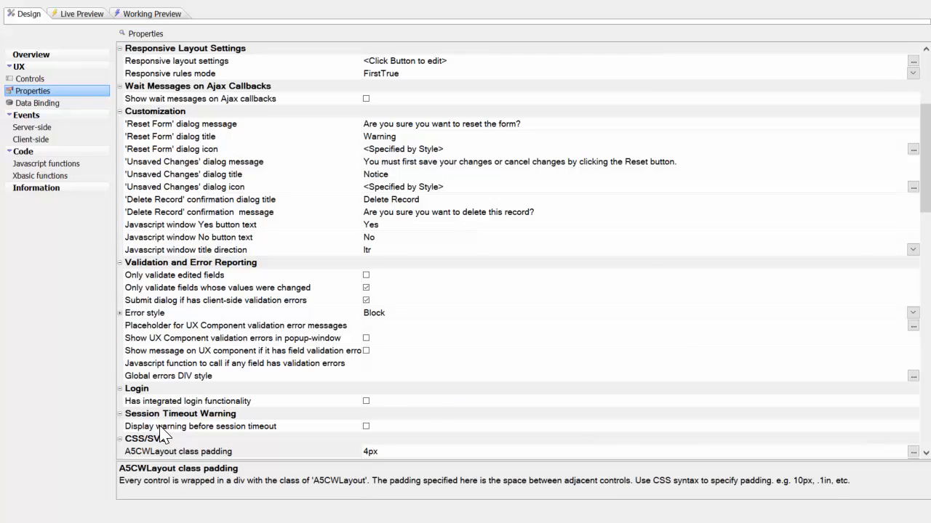
scroll(209, 445, "down", 3)
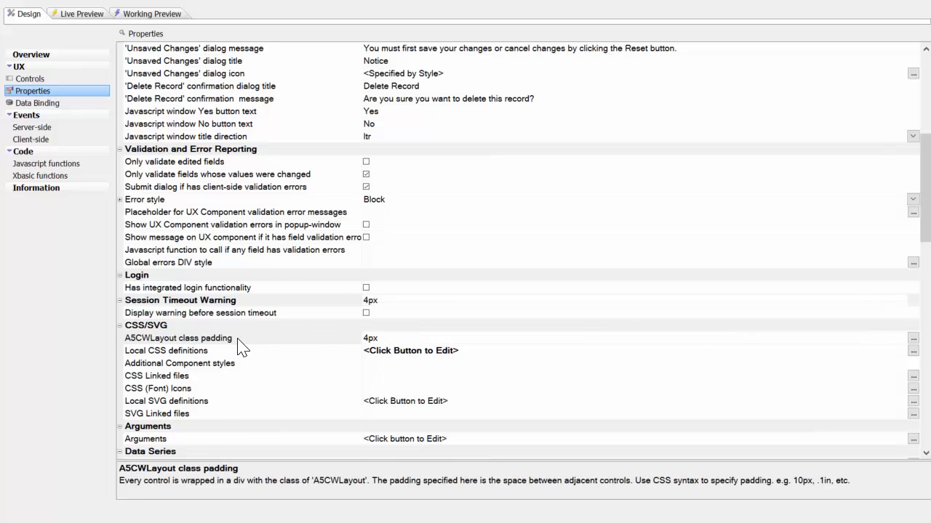
scroll(241, 348, "down", 2)
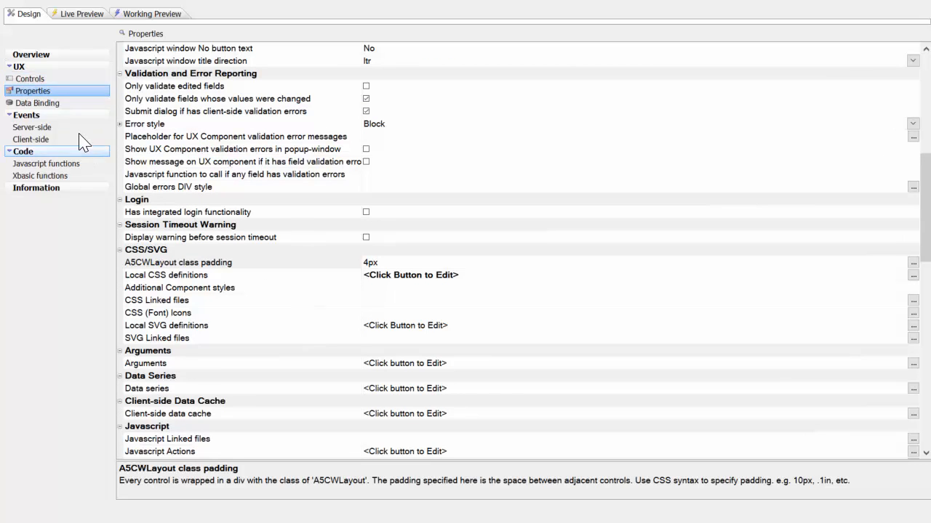
left_click(37, 80)
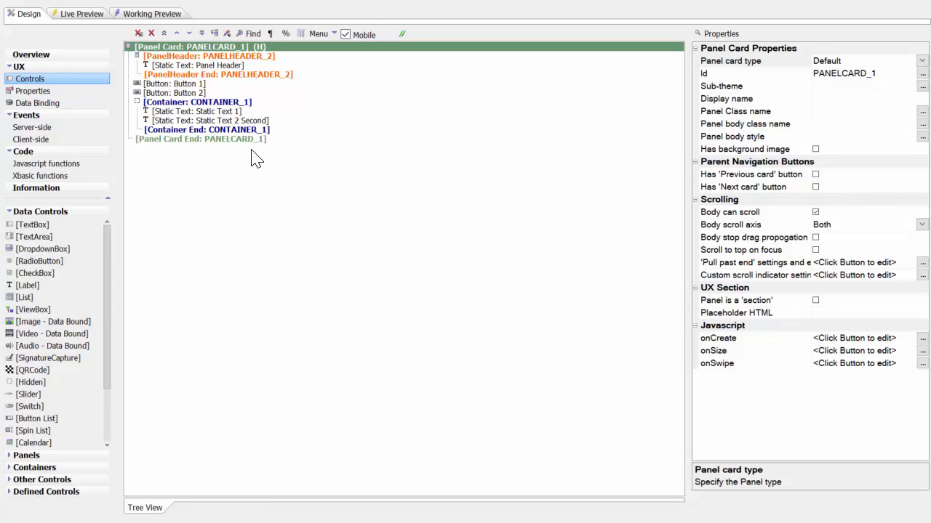
- Enable the control container prevent float property for Button 1 and Button 2, and run a full live preview of the component
left_click(174, 83)
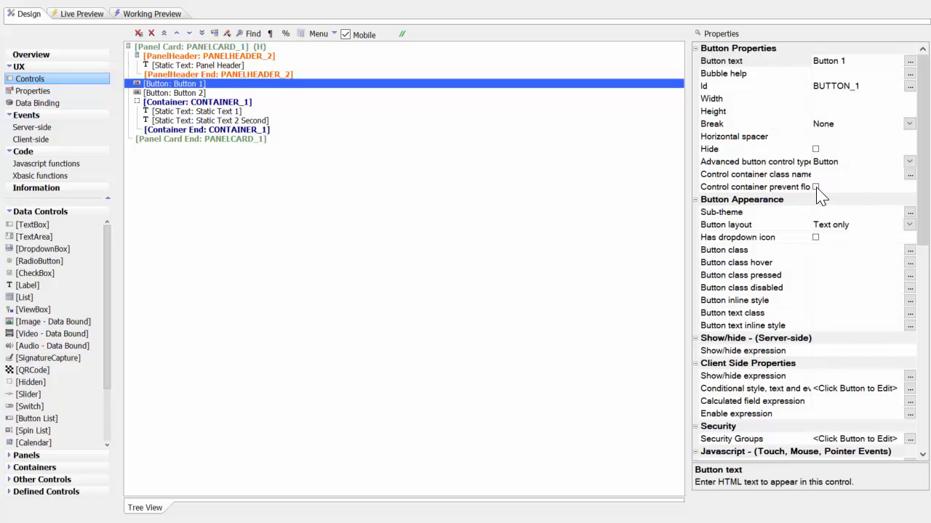
left_click(815, 188)
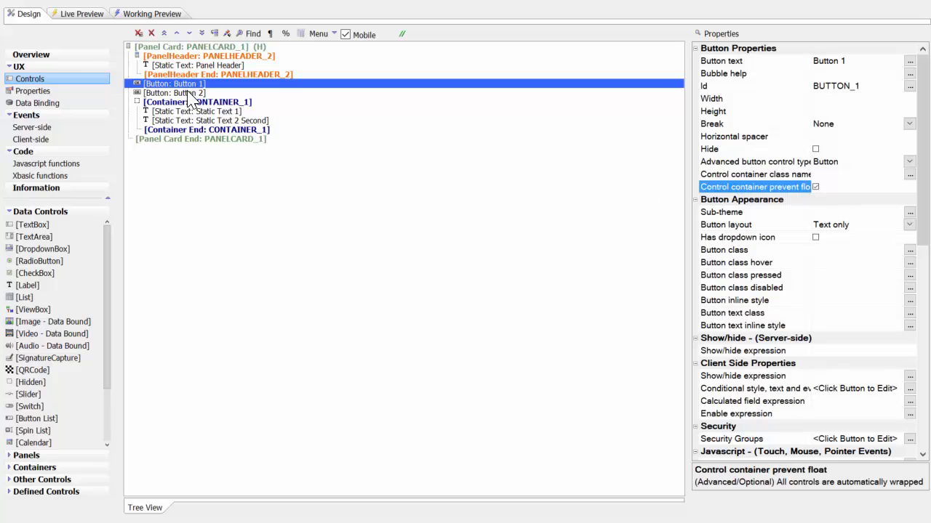
left_click(187, 93)
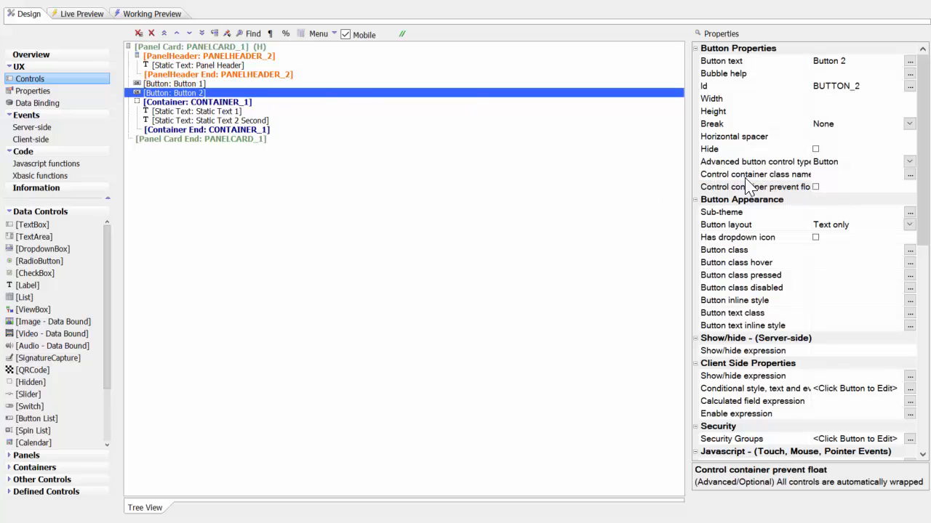
left_click(816, 187)
left_click(86, 13)
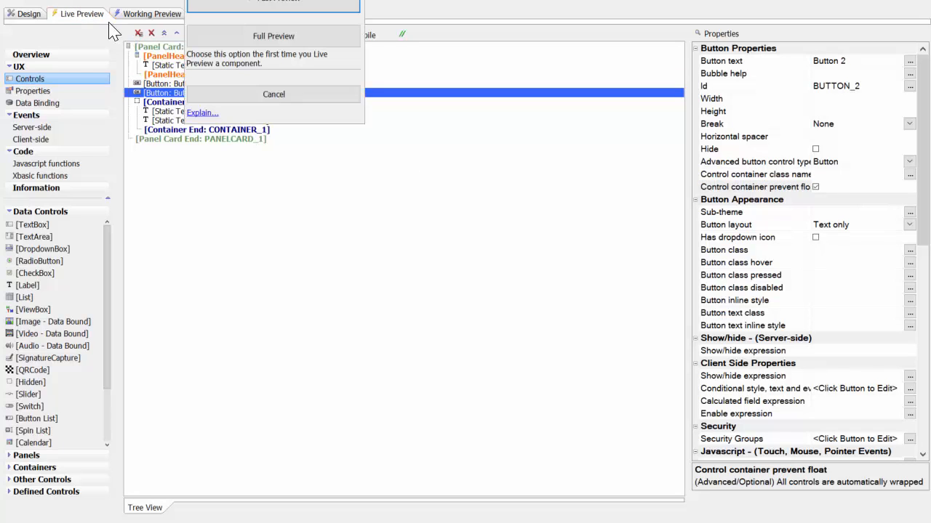
left_click(279, 36)
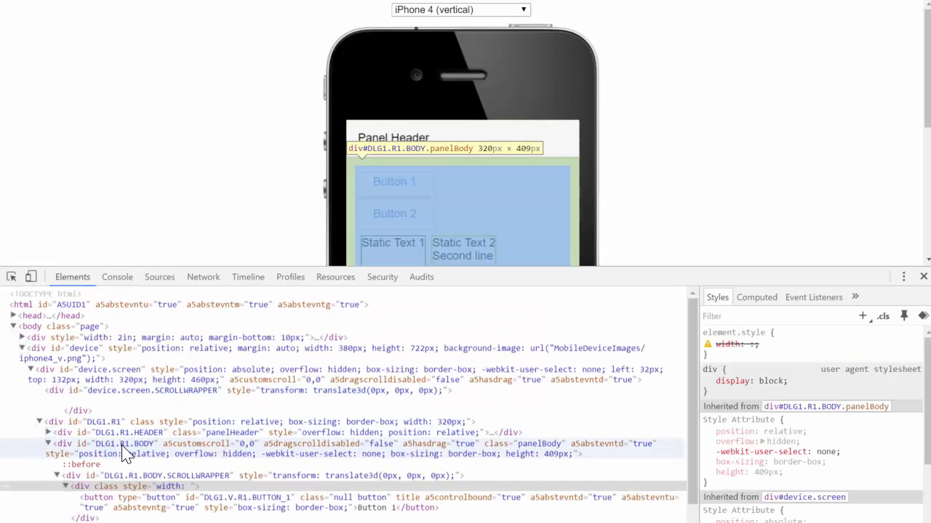
- Examine the panel body's styles in the element inspector and switch its 12px padding off and on
left_click(124, 448)
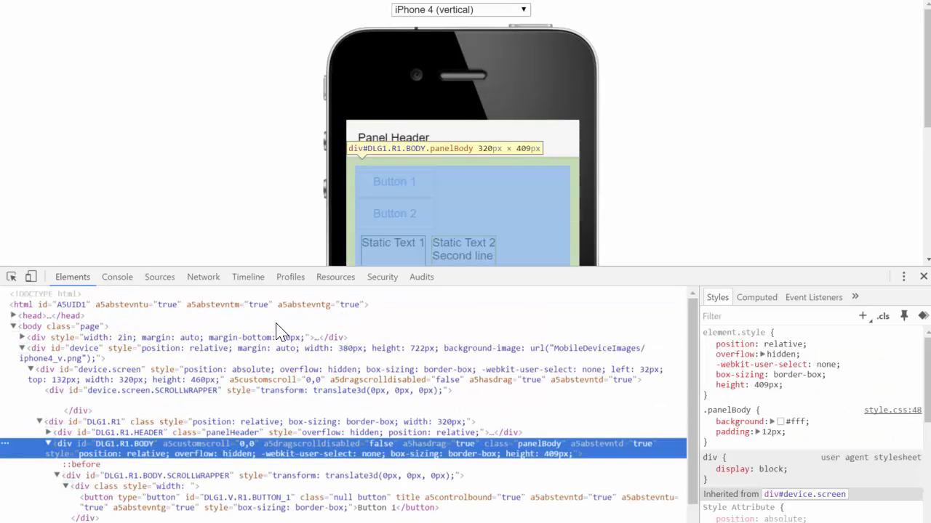
left_click(706, 432)
left_click(707, 431)
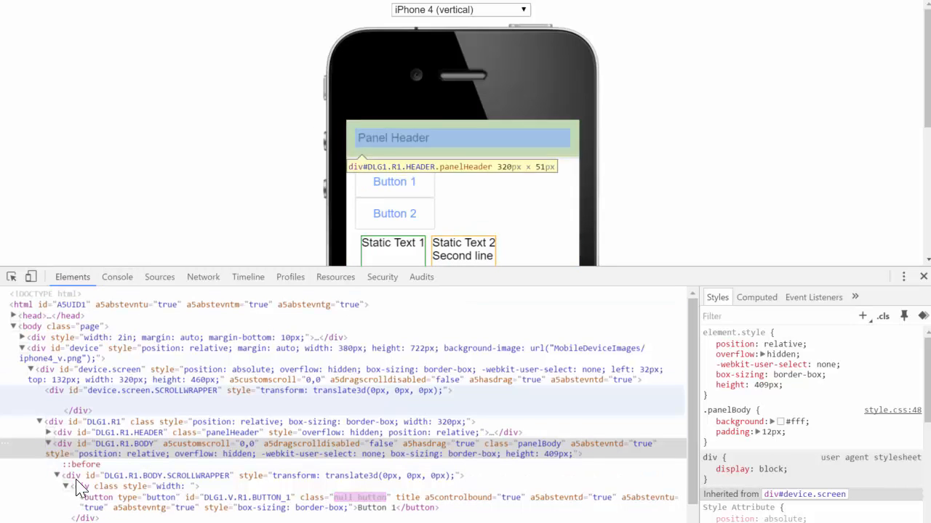
- Compare the styles of Button 1's wrapper div with those of the button element inside it
left_click(135, 489)
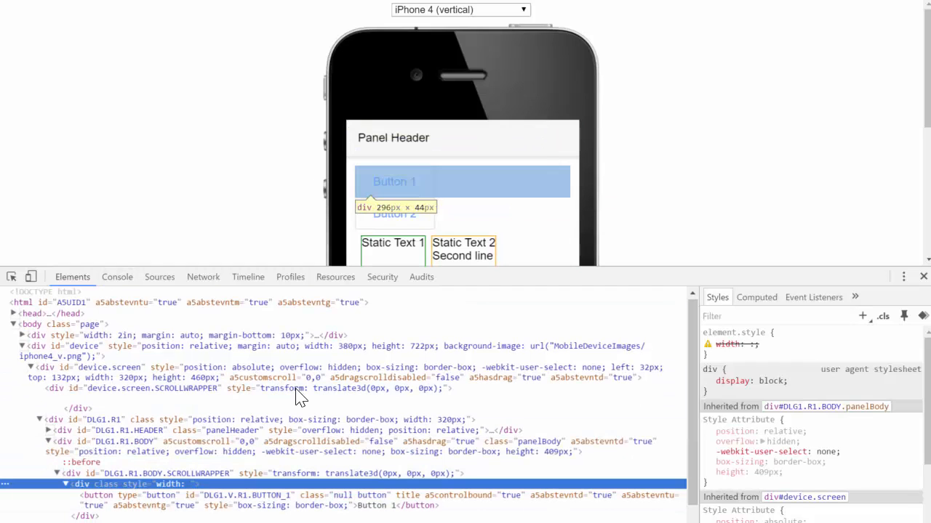
scroll(298, 396, "down", 2)
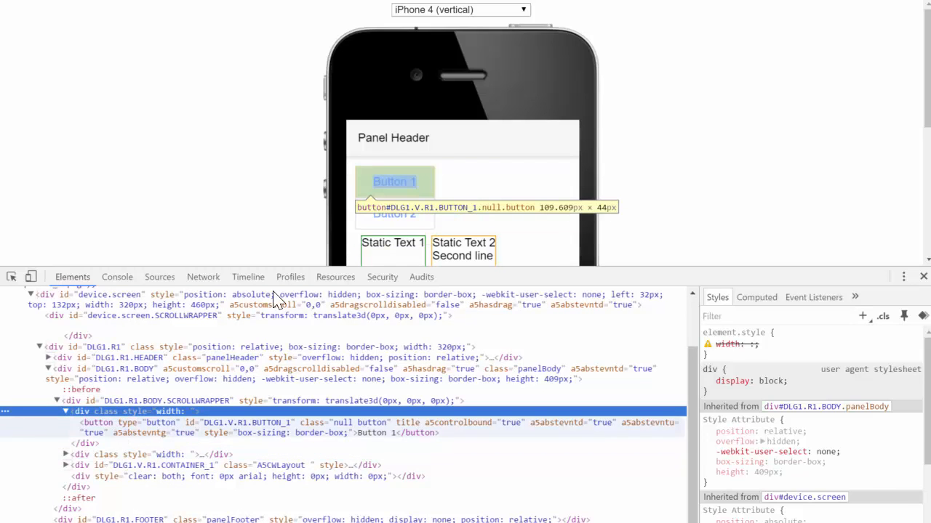
left_click(85, 430)
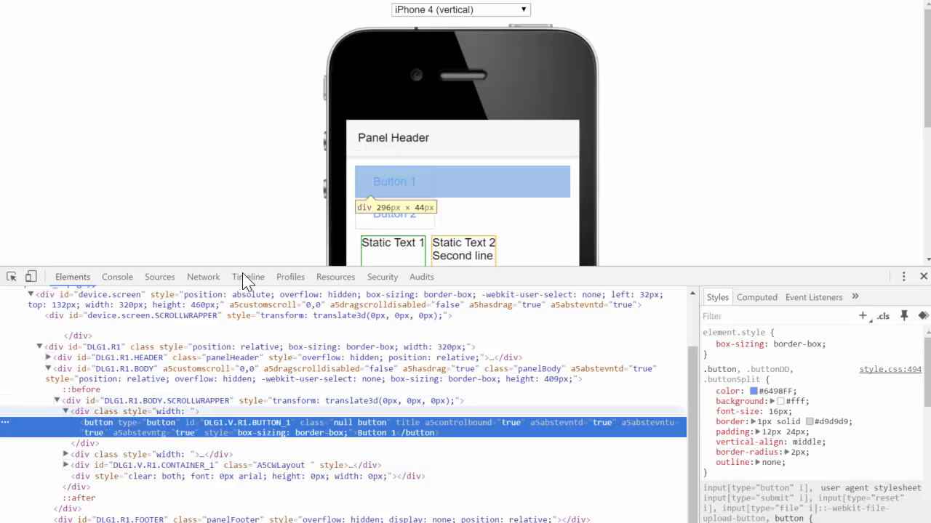
left_click(84, 412)
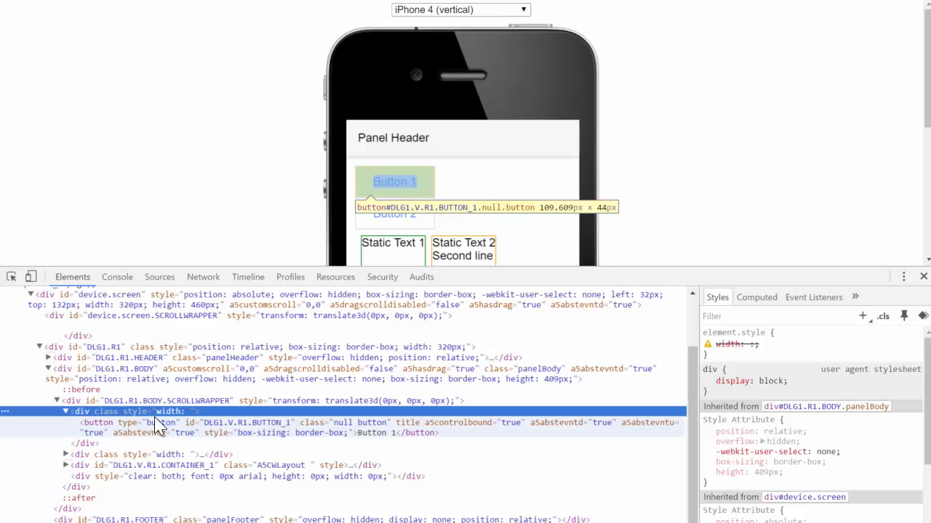
left_click(373, 184)
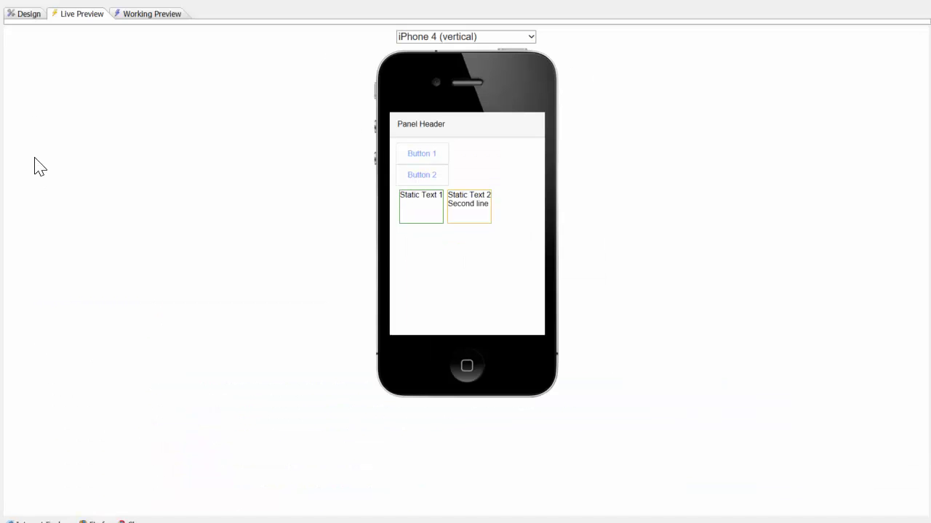
- Review the local CSS and assign the inlineBlock class as Button 1's control container class name in the design
left_click(35, 15)
left_click(188, 84)
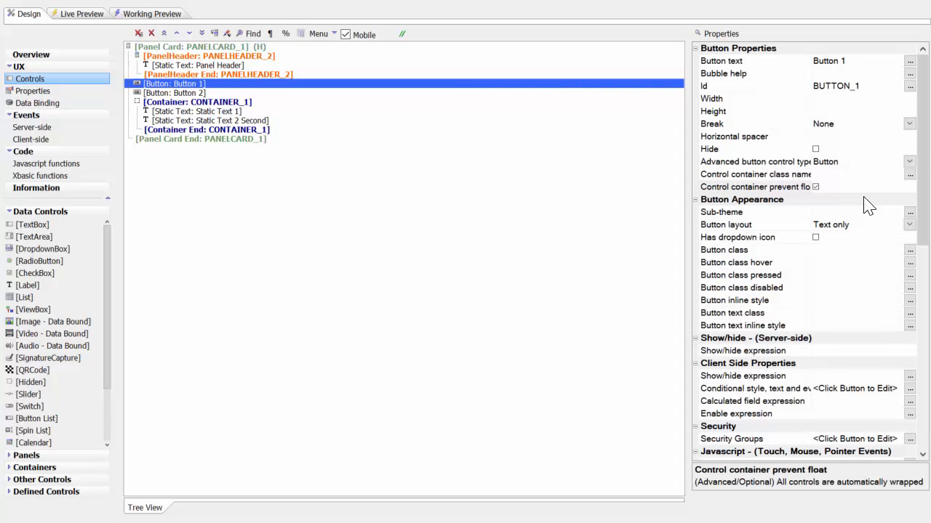
left_click(815, 187)
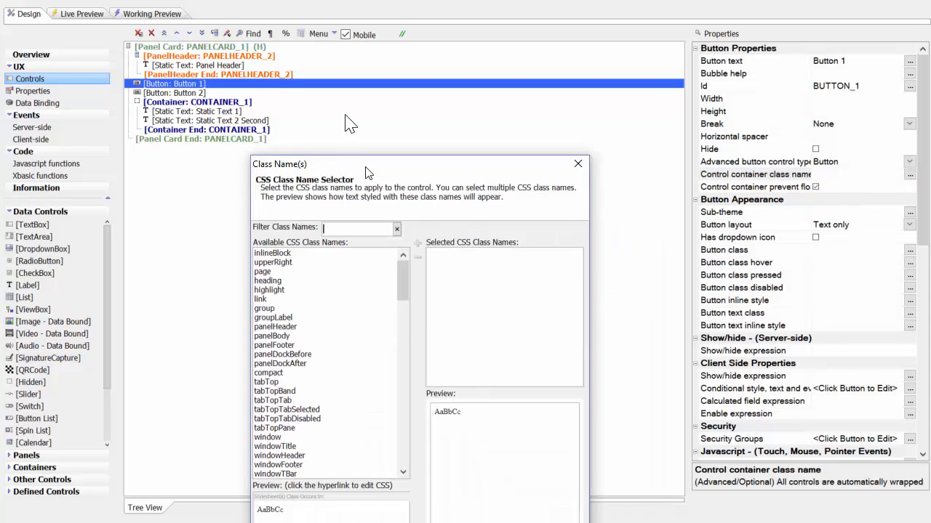
left_click(231, 412)
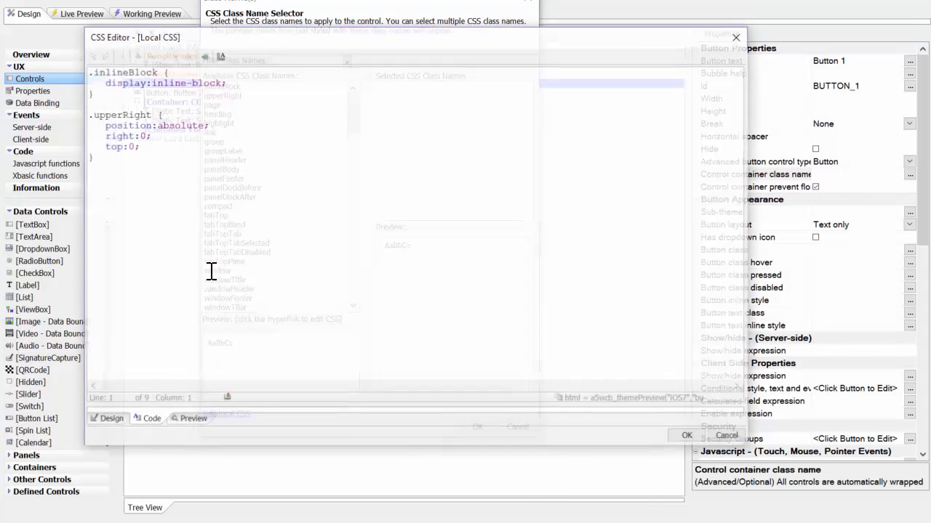
left_click_drag(87, 75, 118, 97)
left_click(142, 101)
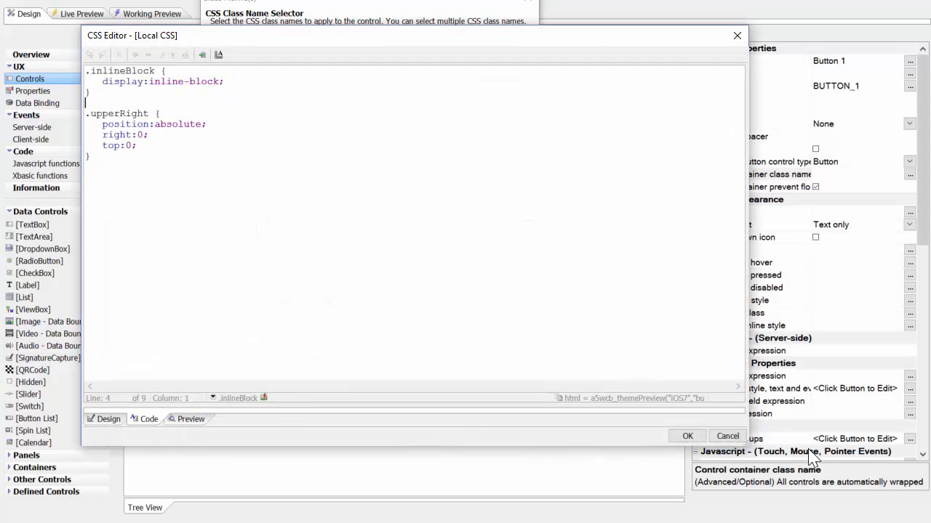
left_click(687, 436)
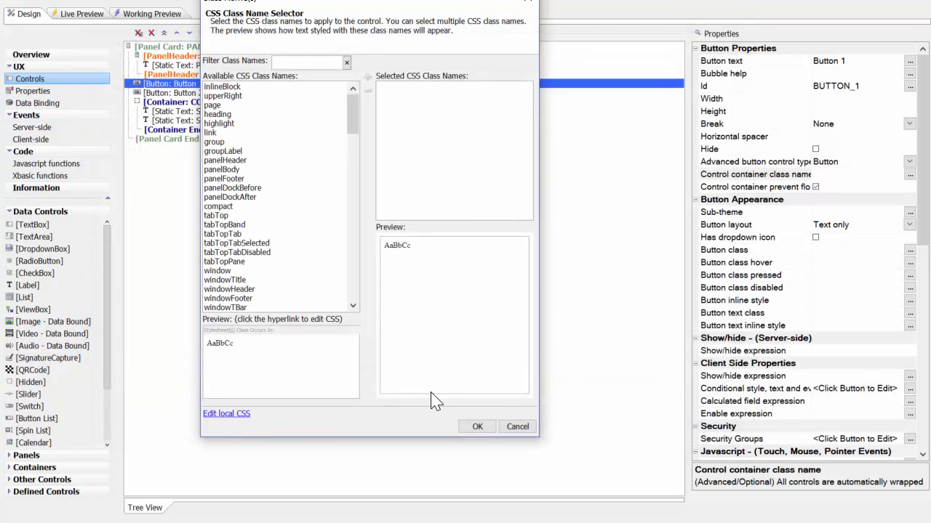
double_click(227, 86)
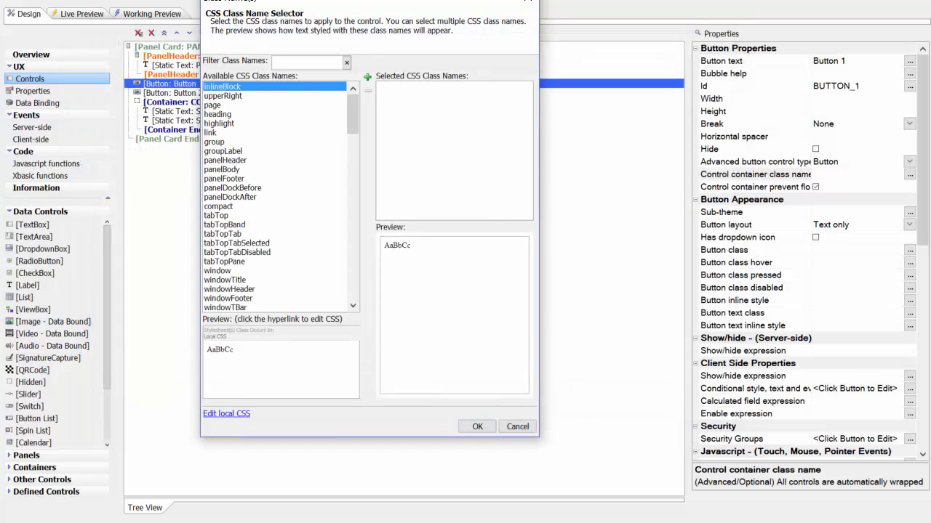
left_click(476, 427)
- Assign the inlineBlock class as Button 2's control container class name
left_click(189, 93)
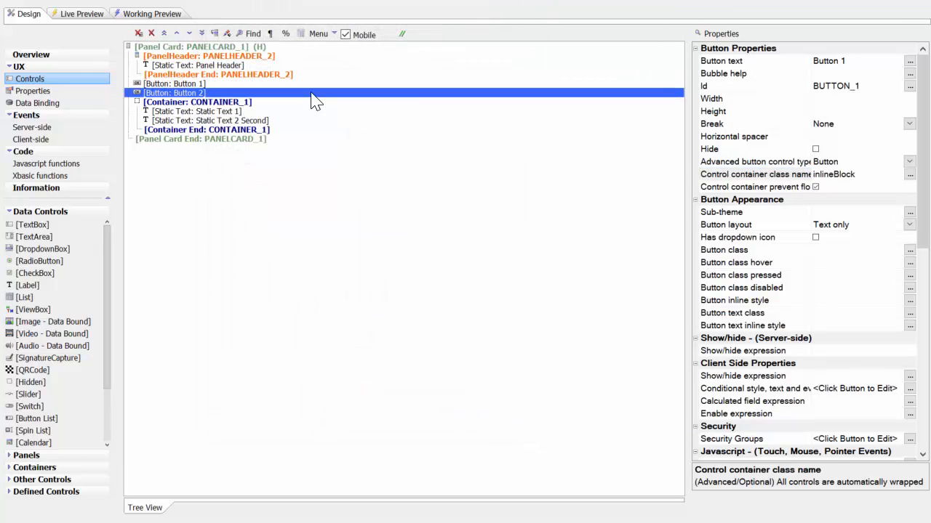
left_click(910, 175)
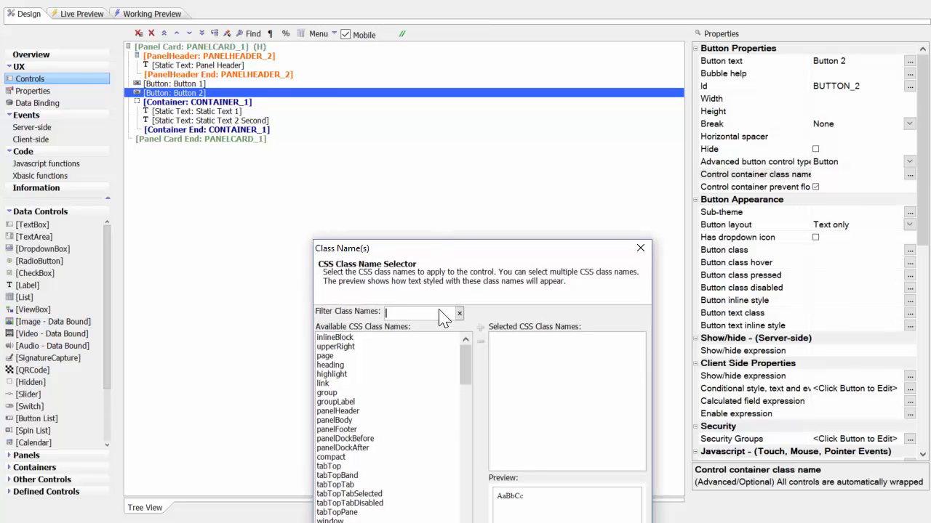
left_click_drag(430, 191, 378, 118)
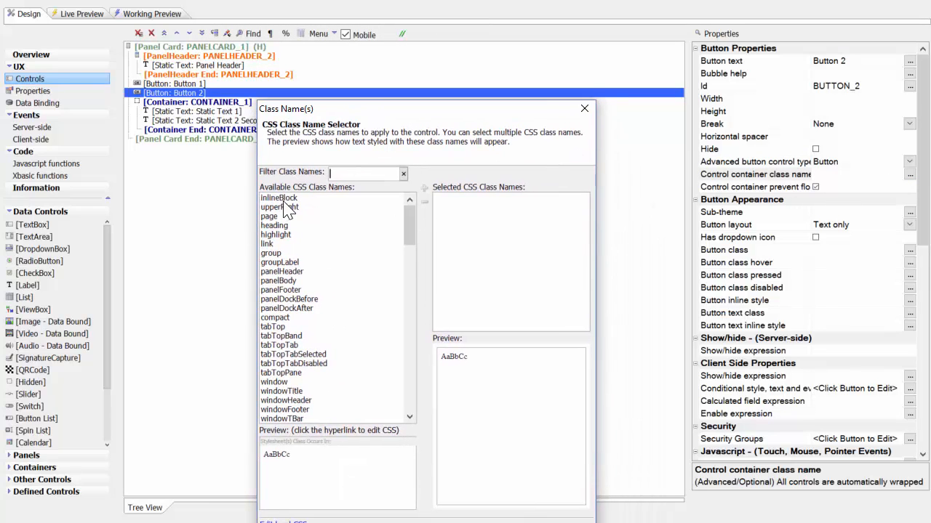
double_click(281, 198)
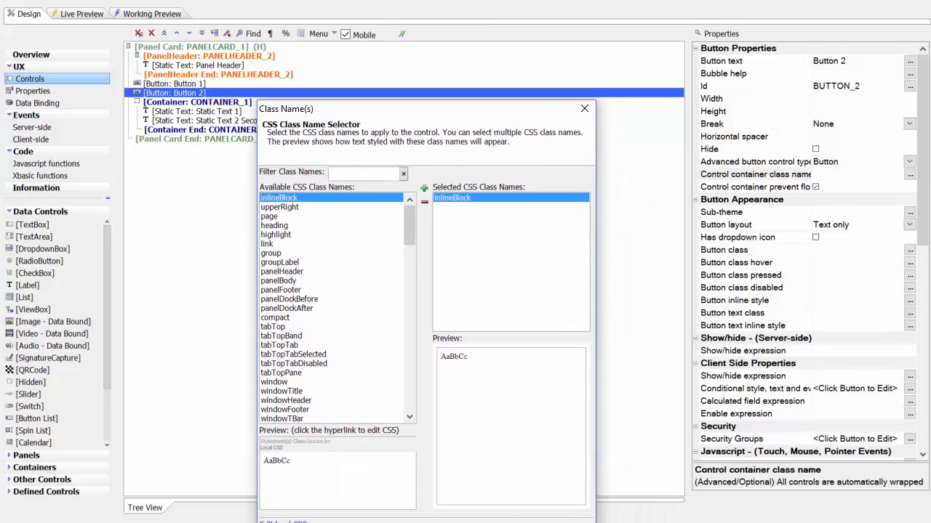
left_click(501, 522)
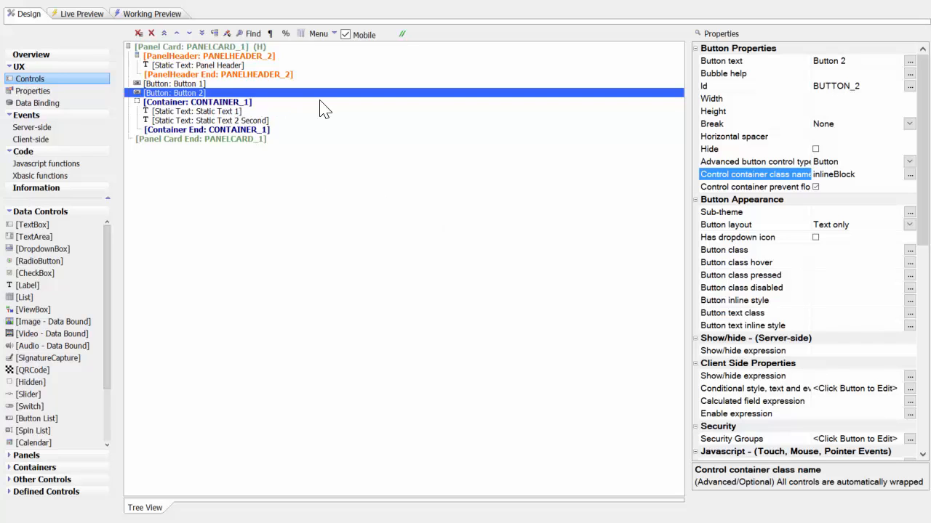
- Run a full live preview to check how Button 1 and Button 2 are laid out with the inlineBlock class
left_click(84, 19)
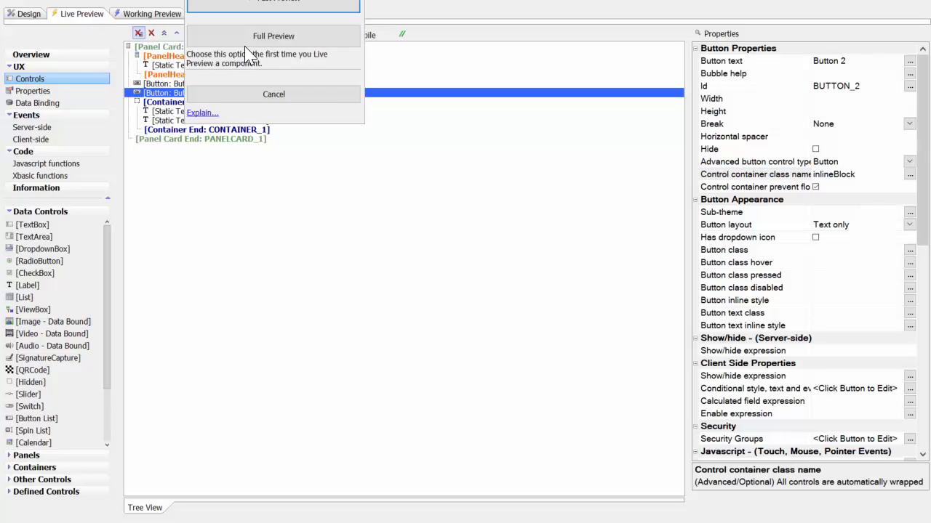
left_click(247, 36)
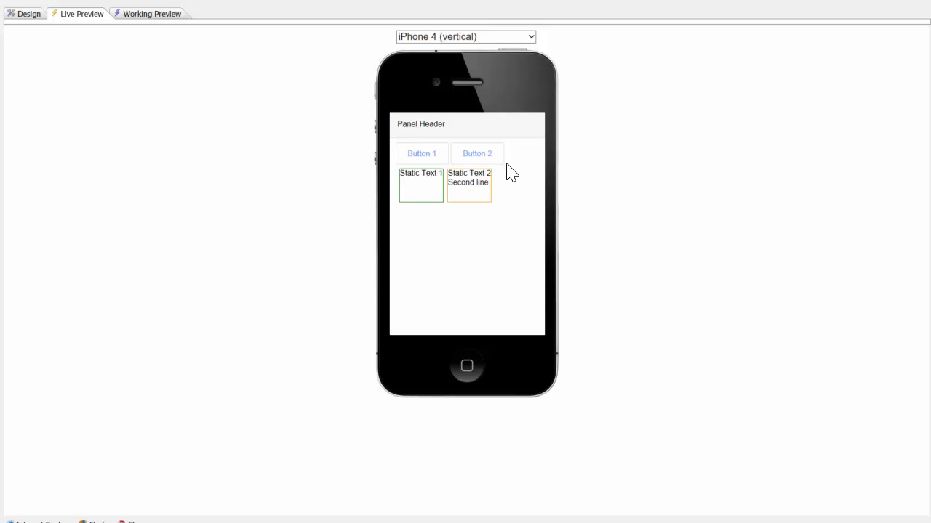
left_click(477, 154)
- Review the upperRight rule in the local CSS and add the upperRight class to Button 2's control container class names
left_click(28, 13)
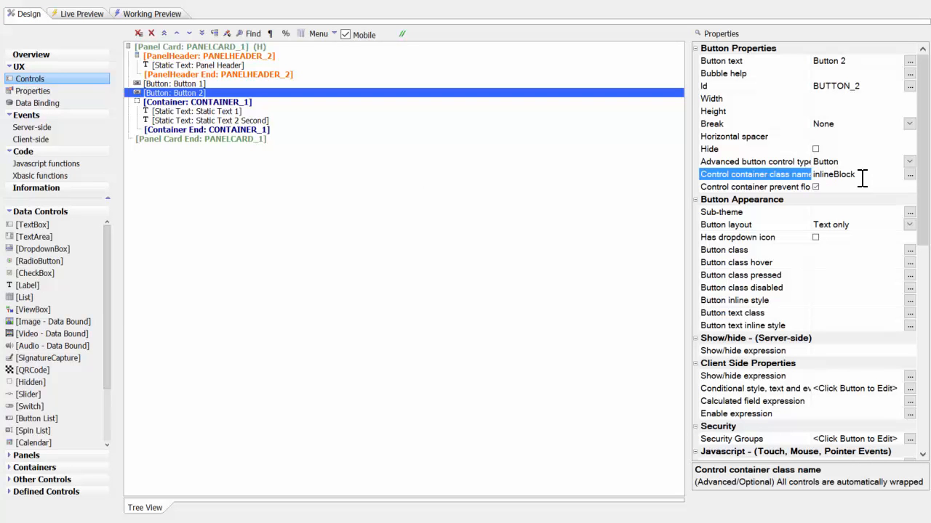
left_click(909, 175)
left_click_drag(433, 250, 320, 57)
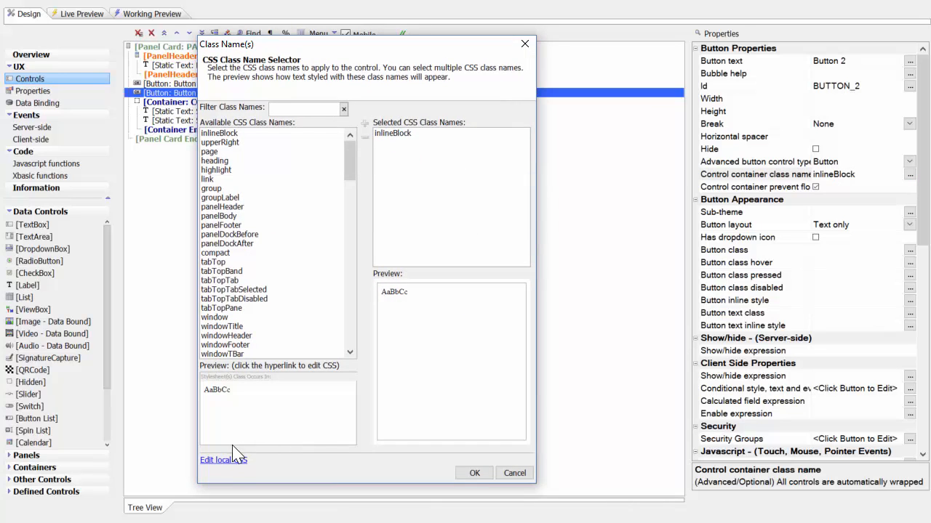
left_click(218, 462)
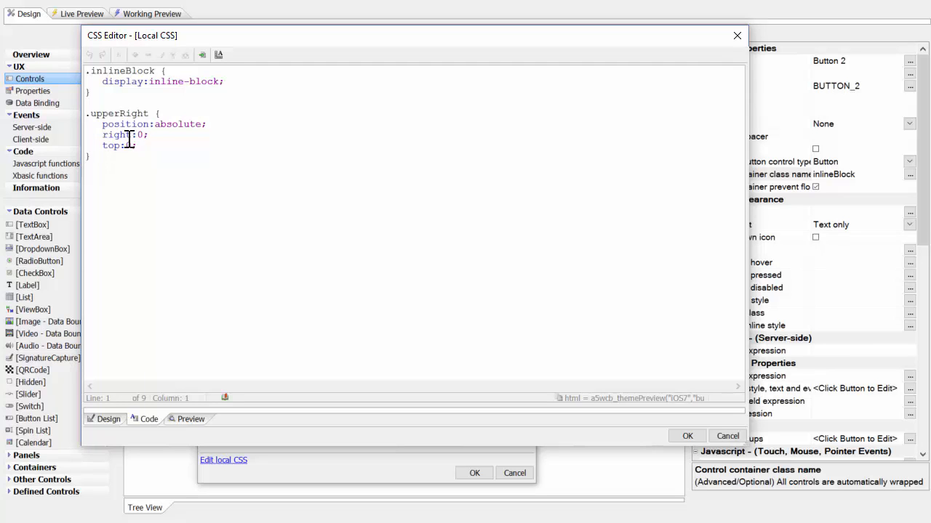
left_click(687, 437)
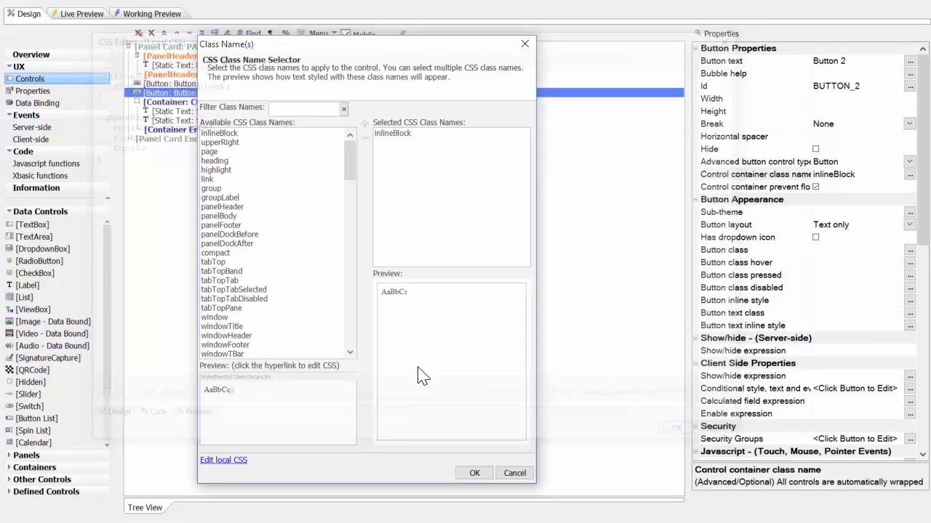
left_click(220, 142)
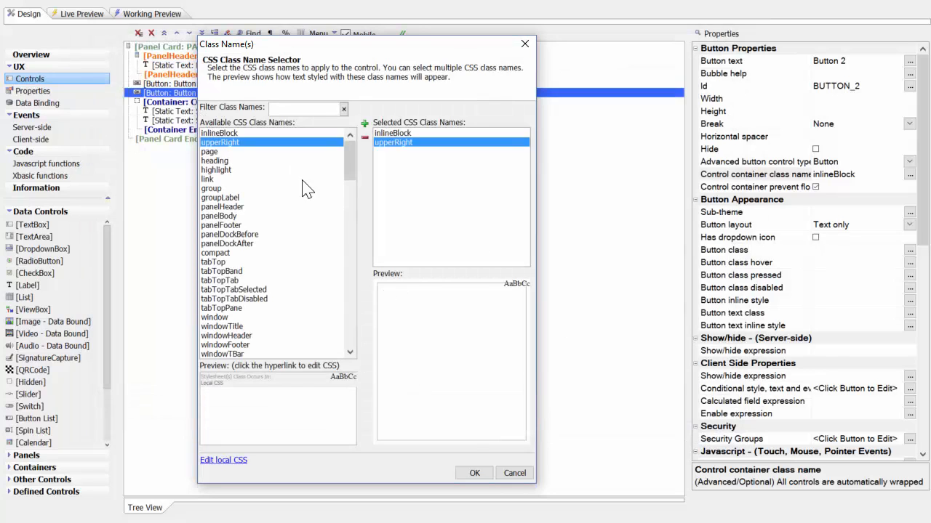
left_click(474, 473)
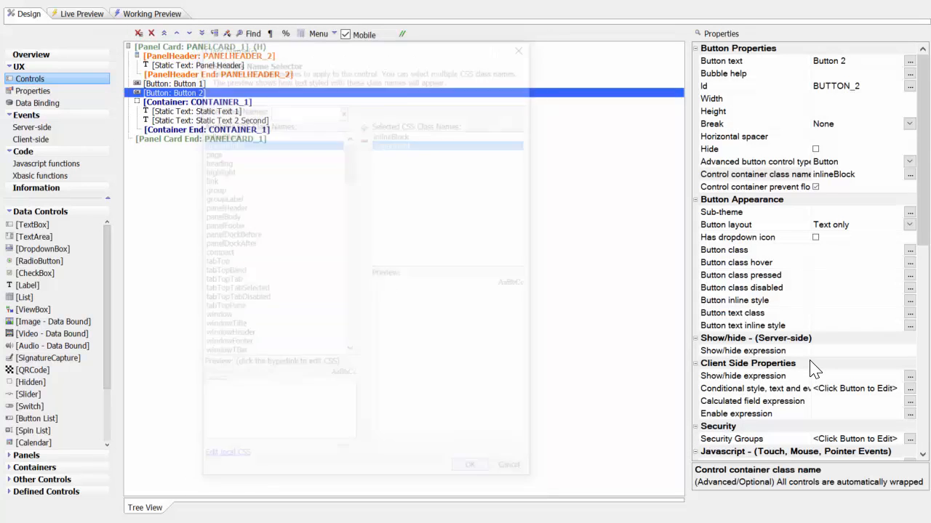
- Run a full live preview to check Button 2's position with the upperRight class applied
left_click(93, 16)
left_click(270, 42)
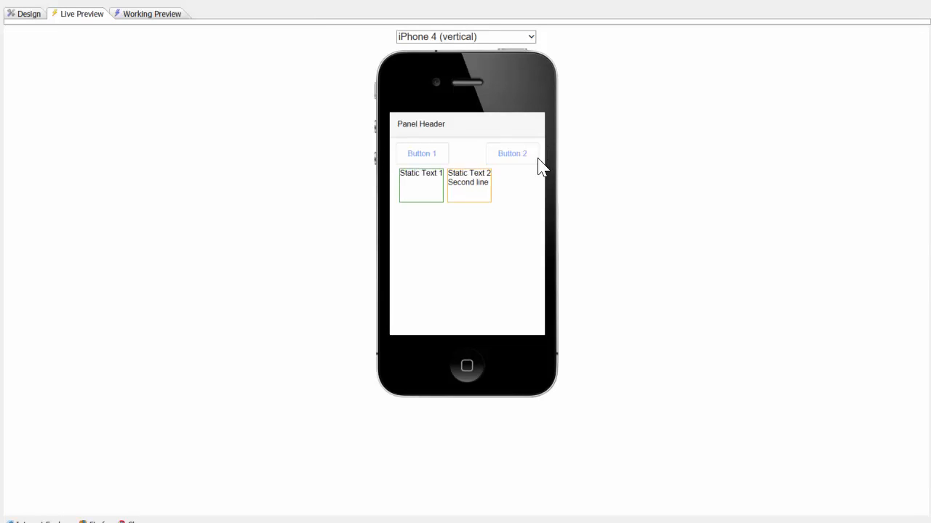
left_click(401, 161)
- Return to the design and review the control container class names of Button 2 and Button 1
left_click(27, 13)
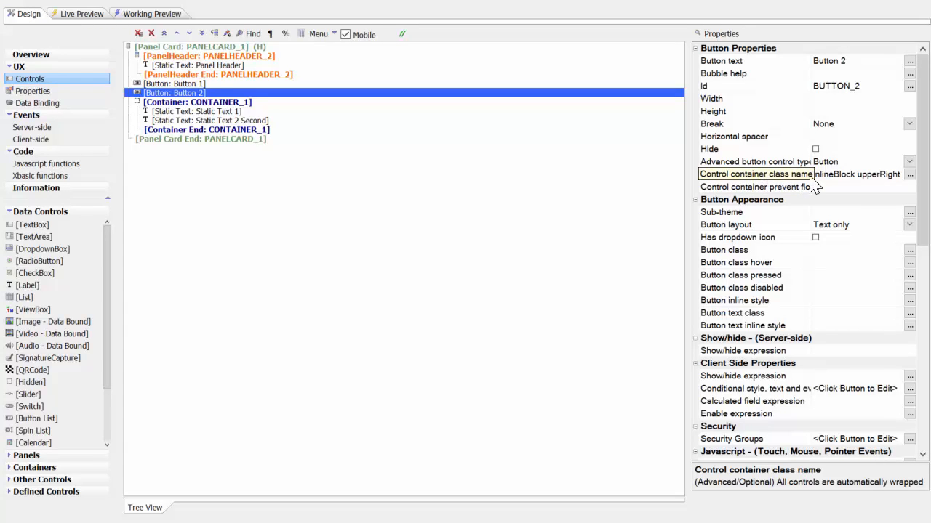
left_click(810, 178)
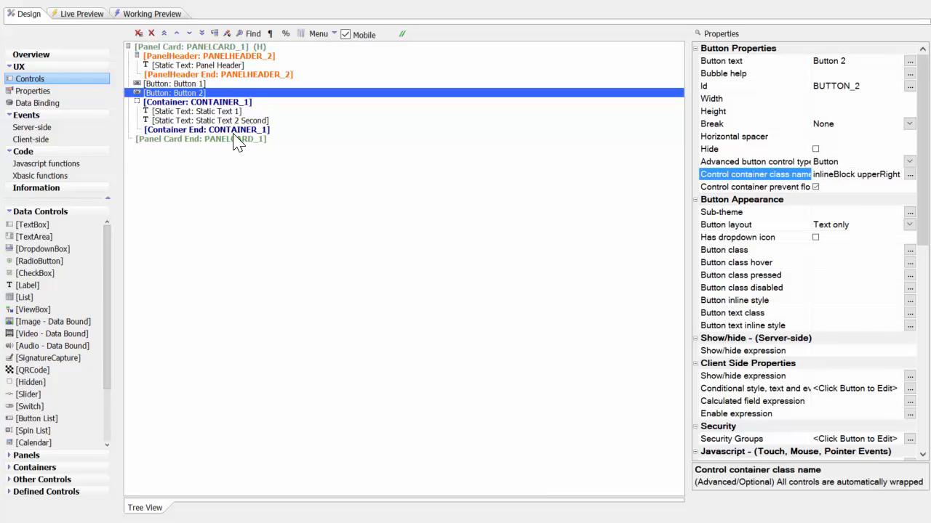
left_click(175, 92)
key("Up")
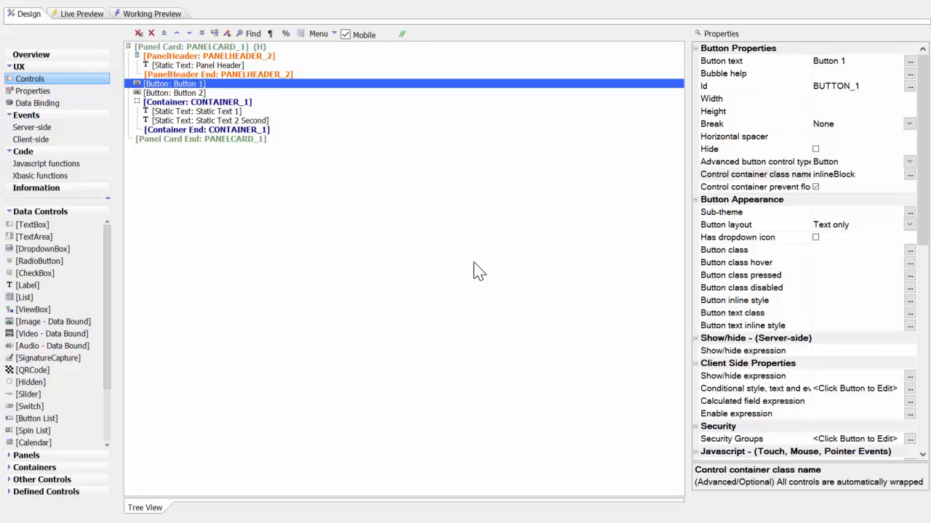
- Apply the confirm sub-theme to Button 1
left_click(910, 211)
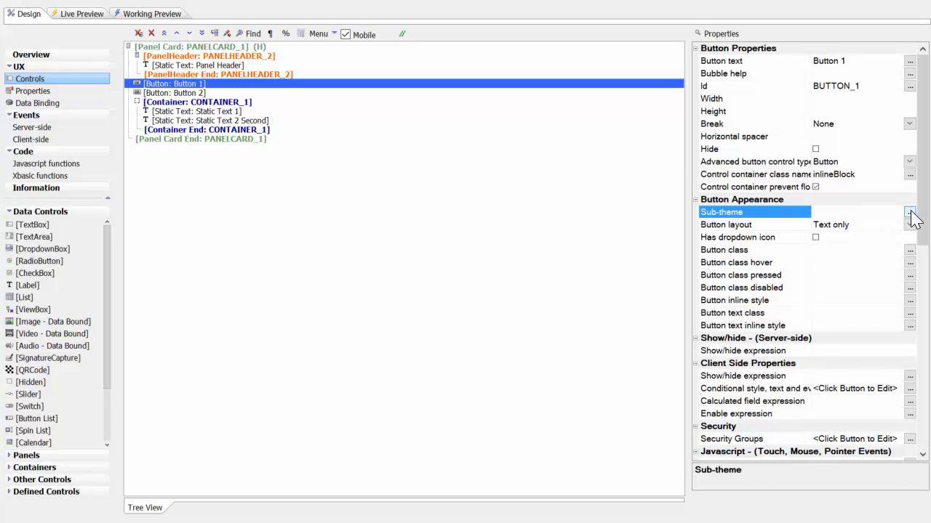
left_click(910, 212)
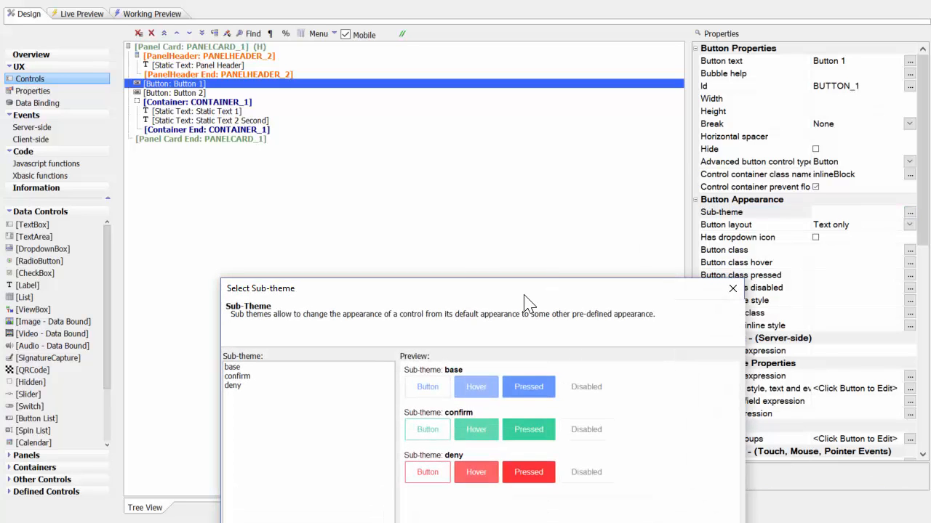
left_click_drag(523, 294, 445, 70)
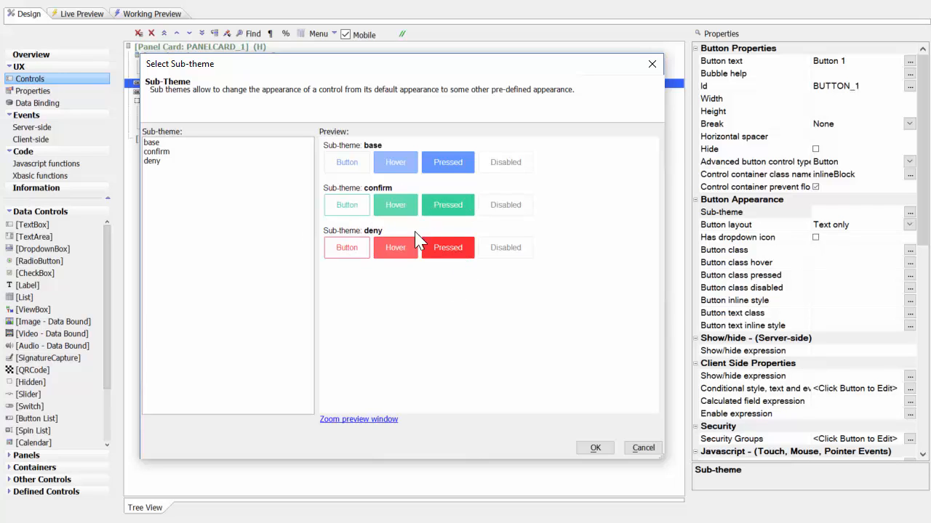
left_click(161, 152)
left_click(591, 447)
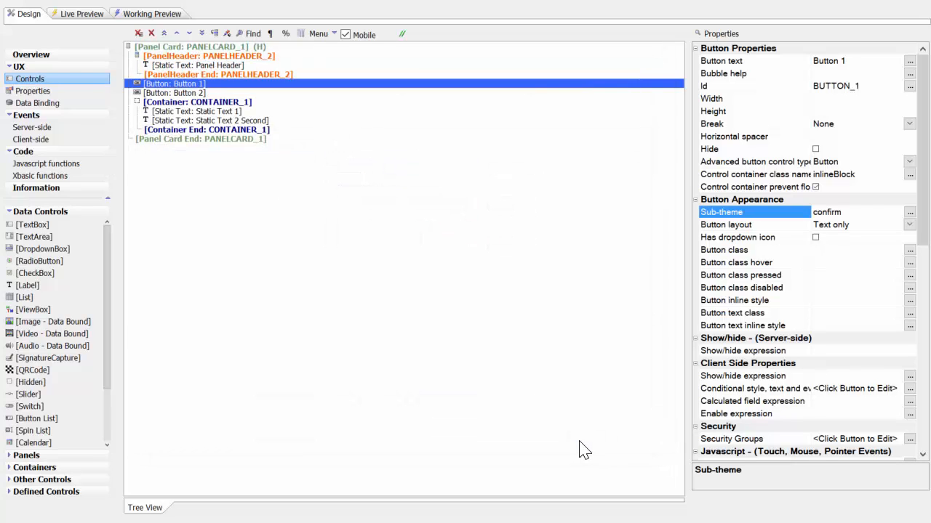
- Run a full live preview to check Button 1's appearance with the confirm sub-theme, and return to the design
left_click(80, 16)
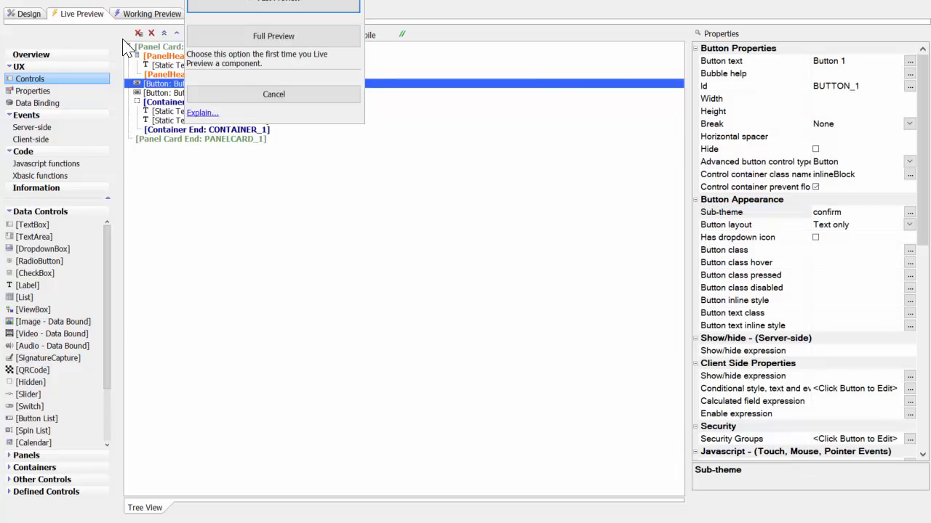
left_click(250, 40)
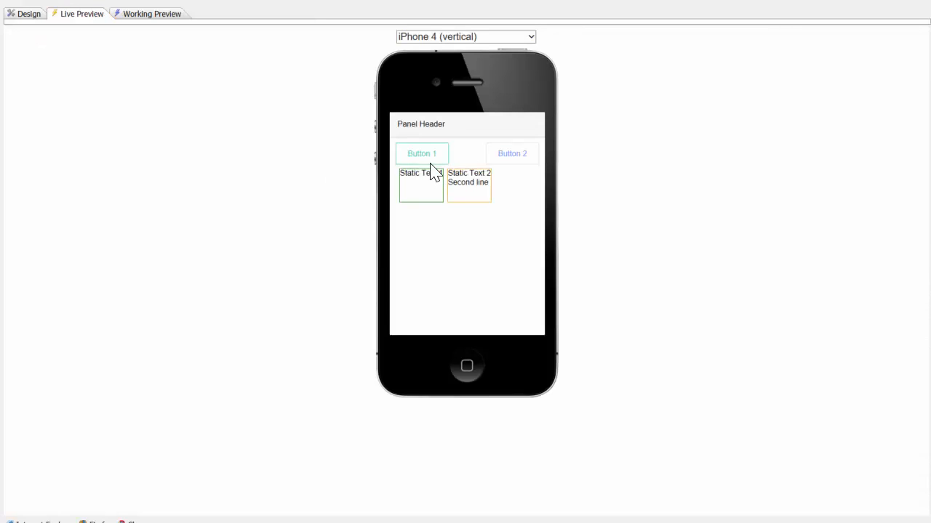
left_click(26, 14)
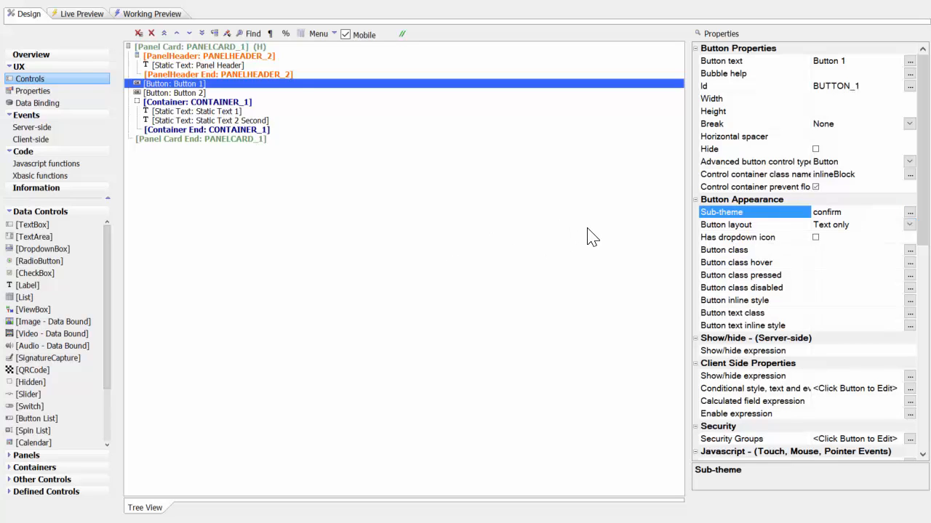
- Switch to the browser's developer tools and inspect Button 1's inlineBlock wrapper, button element classes and buttonConfirm styles
left_click(274, 211)
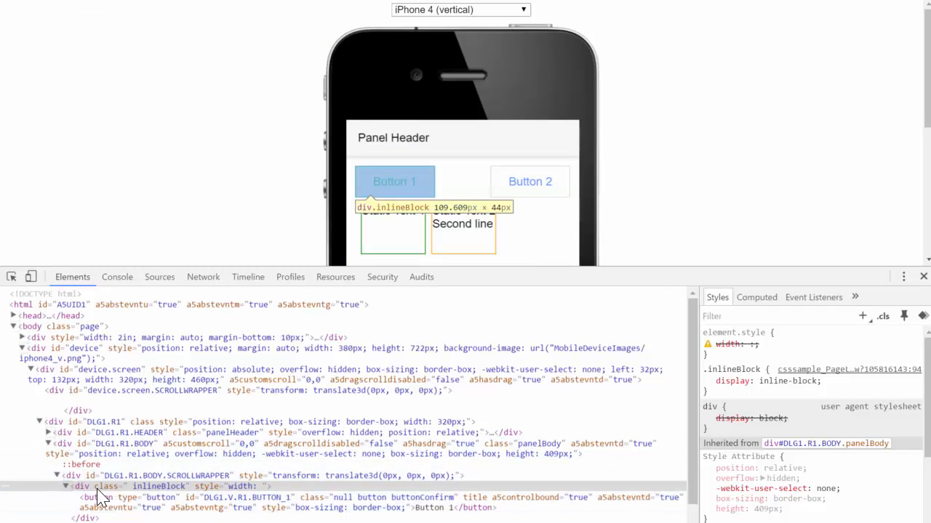
scroll(149, 489, "down", 2)
scroll(149, 489, "down", 2)
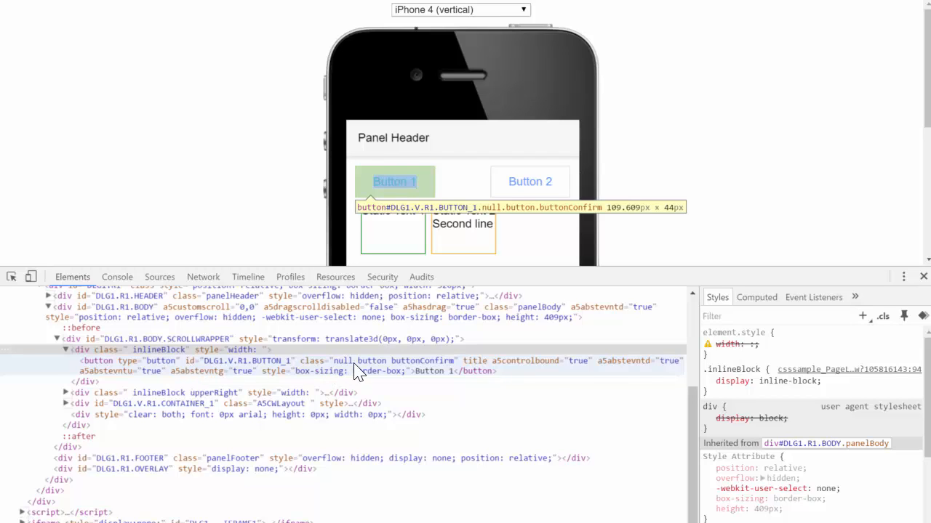
left_click(443, 369)
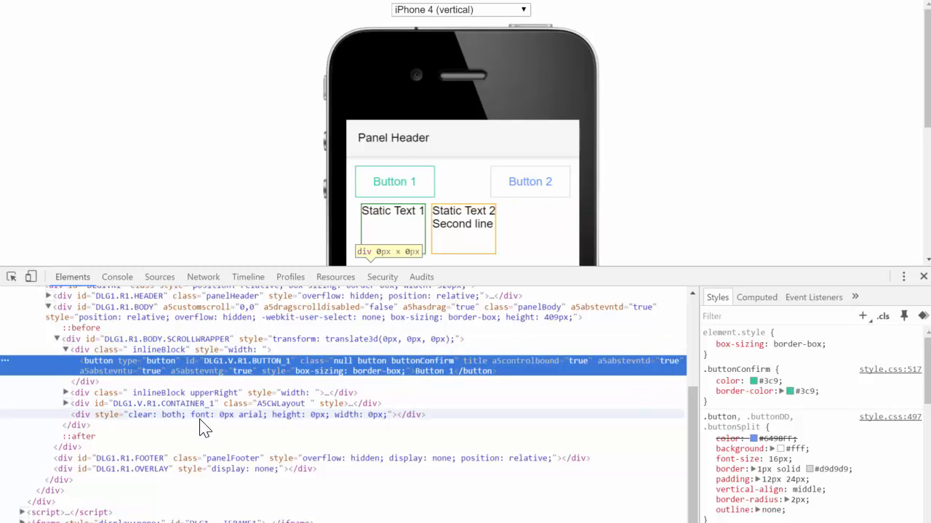
key("alt+Tab")
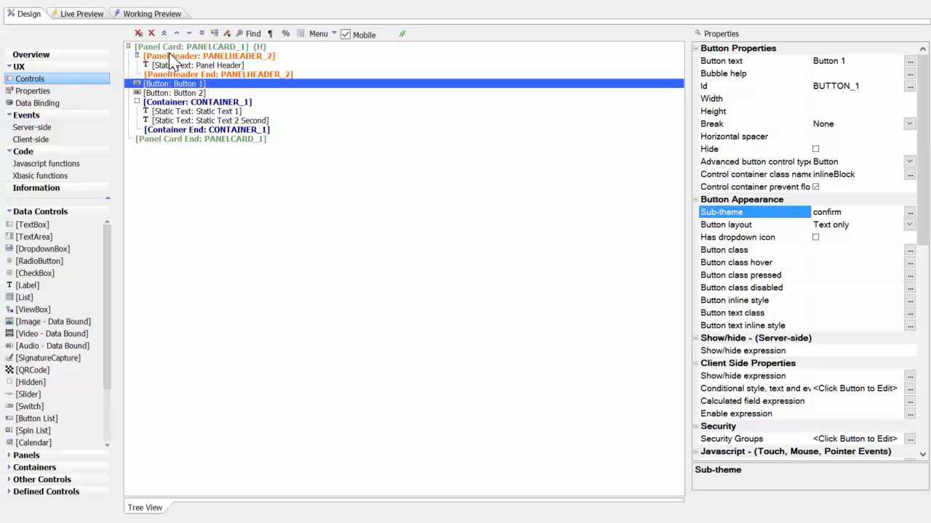
- Select the panel card and open the component's local sub-theme JavaScript definitions to review the simplePanel entry
left_click(193, 48)
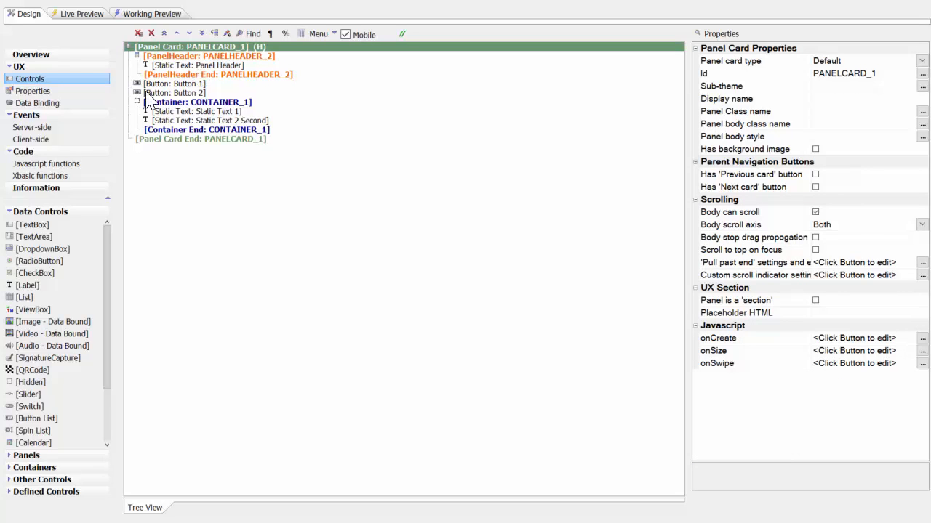
left_click(33, 91)
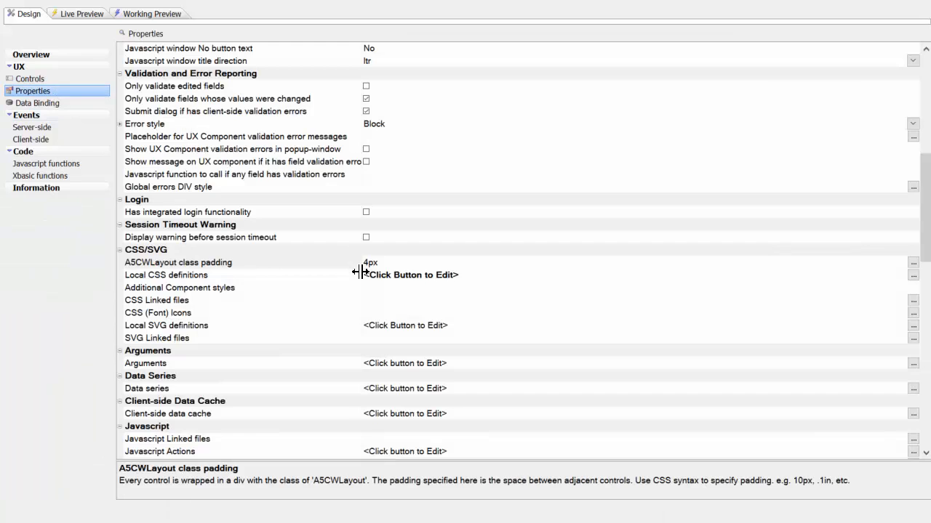
scroll(360, 271, "up", 7)
scroll(360, 271, "up", 3)
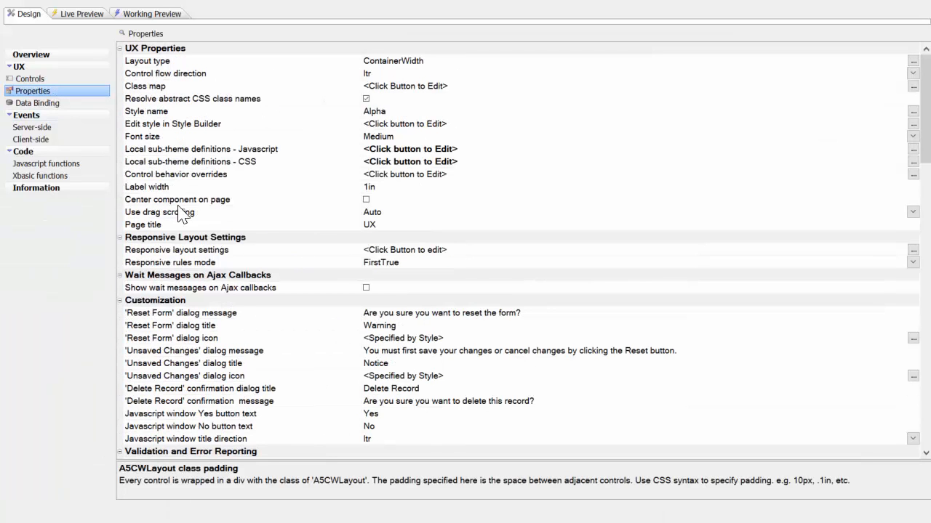
left_click(229, 150)
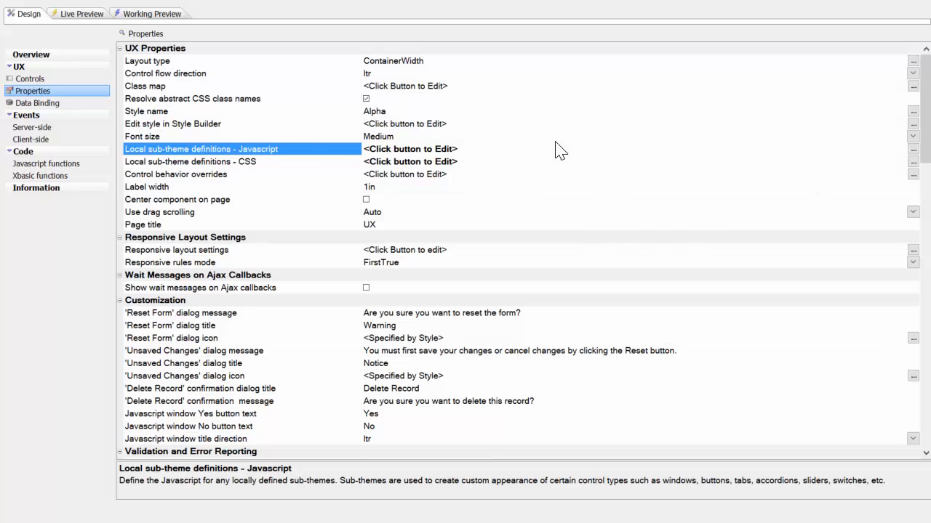
left_click(913, 149)
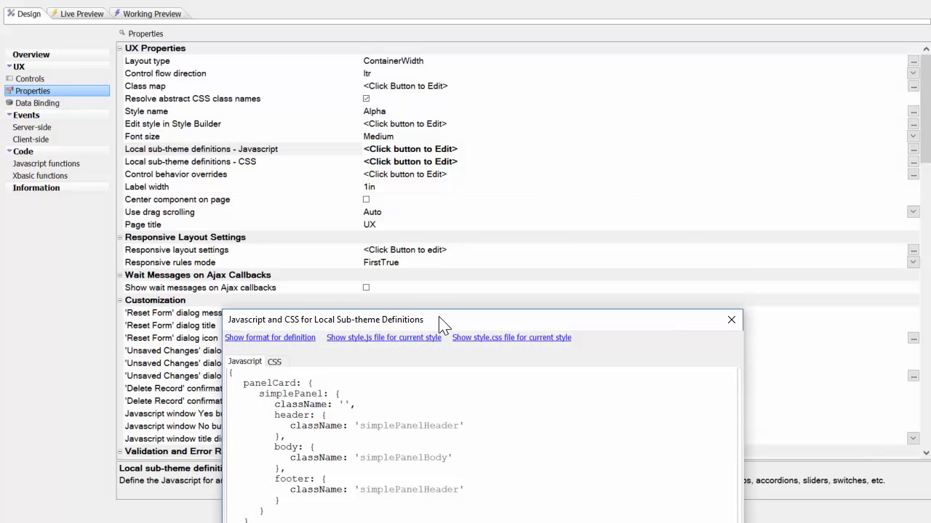
left_click_drag(442, 326, 354, 42)
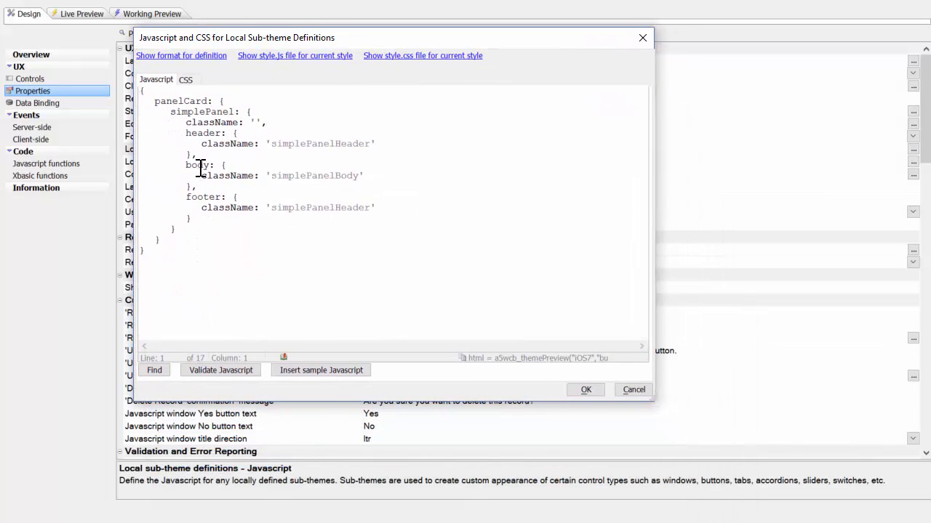
- Open the style.js file for the current style and examine the panelCard base definition and its header, body and footer class names
left_click(270, 58)
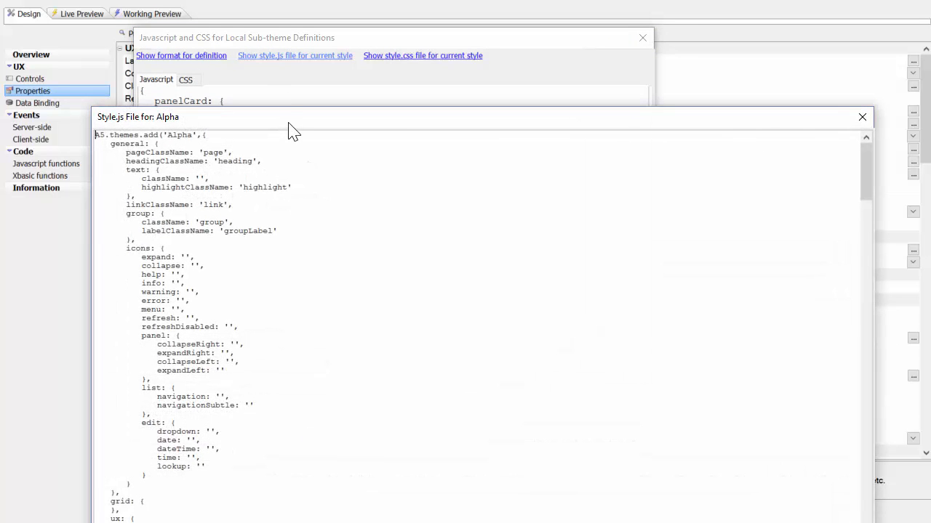
left_click_drag(291, 120, 289, 43)
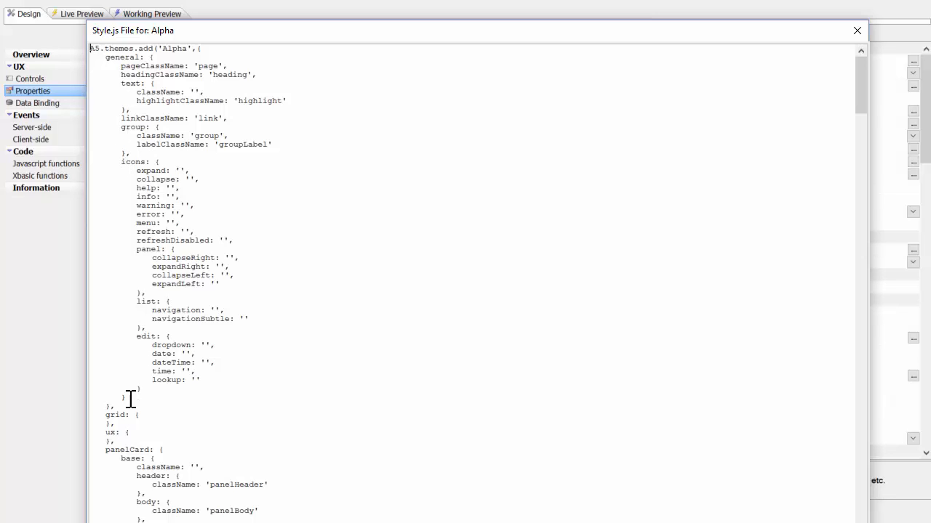
scroll(131, 399, "down", 2)
scroll(131, 398, "down", 3)
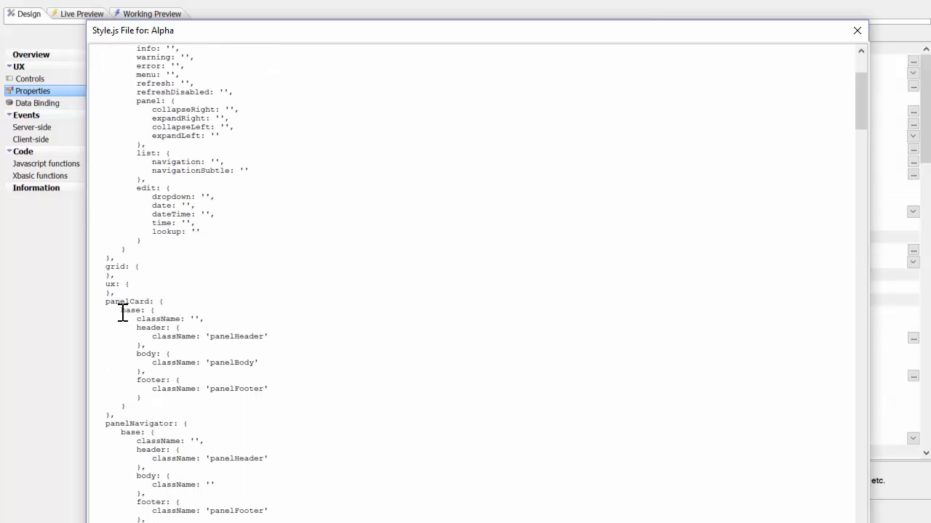
left_click_drag(122, 312, 154, 312)
scroll(191, 327, "down", 1)
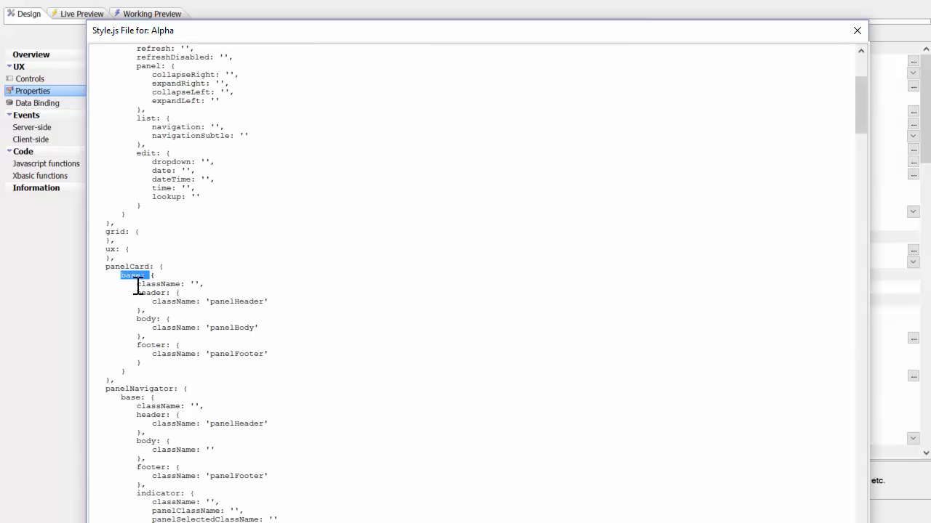
scroll(155, 301, "down", 1)
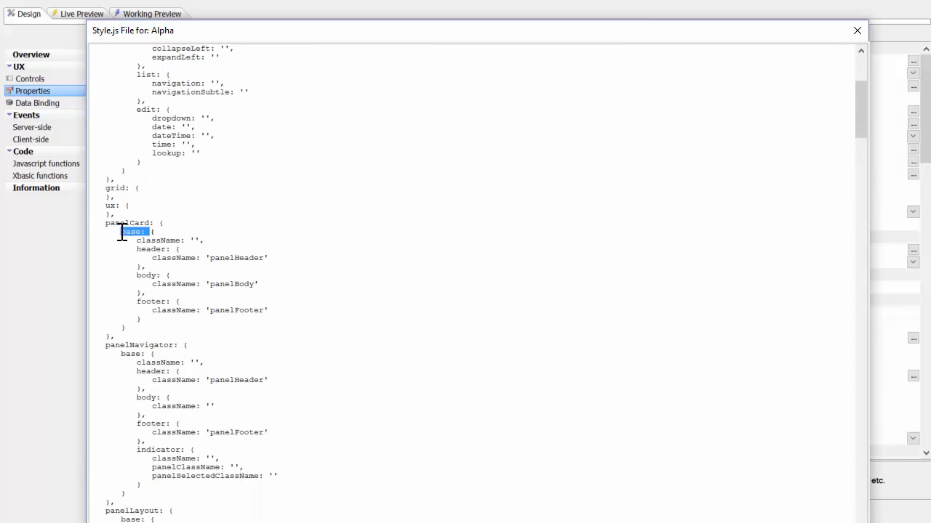
left_click(122, 232)
double_click(139, 241)
left_click(171, 241)
scroll(149, 242, "down", 2)
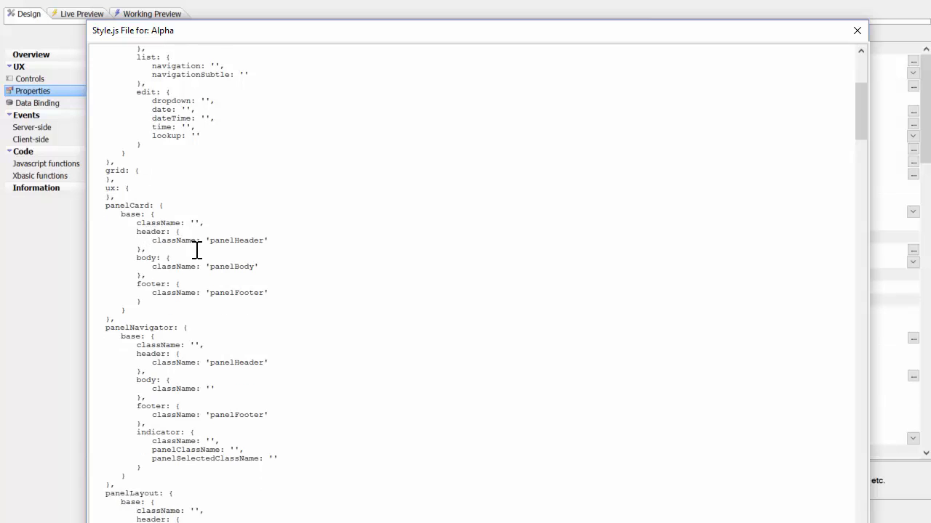
scroll(188, 298, "down", 4)
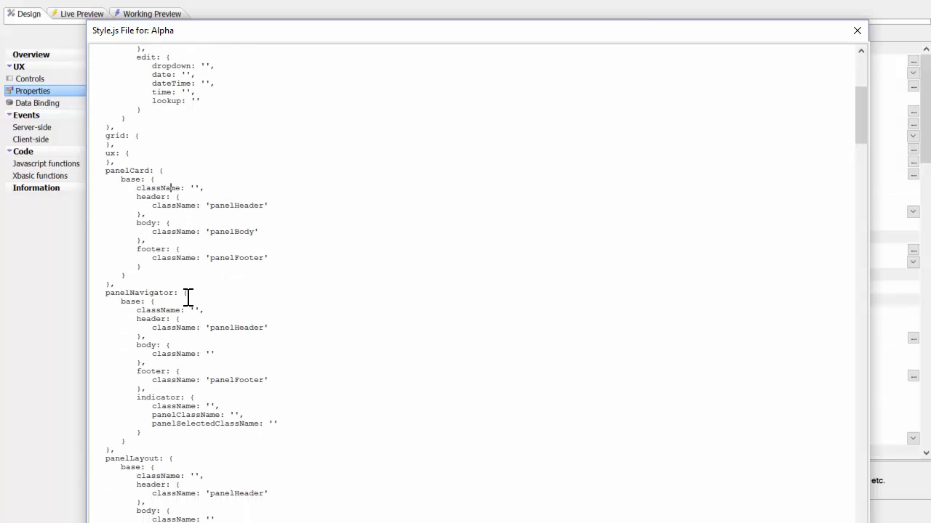
scroll(191, 292, "down", 1)
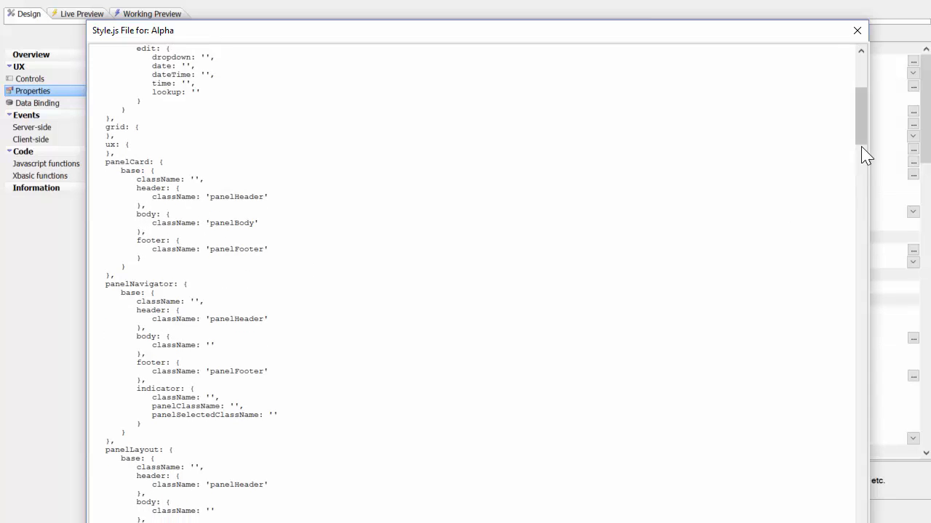
- Examine the base, confirm and deny button sub-theme definitions in the style.js file and close it
left_click_drag(862, 147, 891, 477)
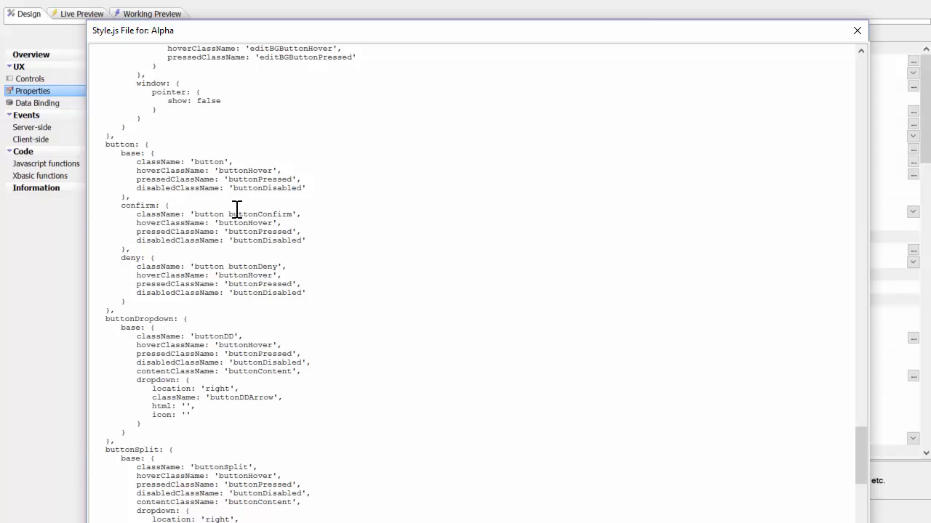
left_click_drag(860, 449, 853, 332)
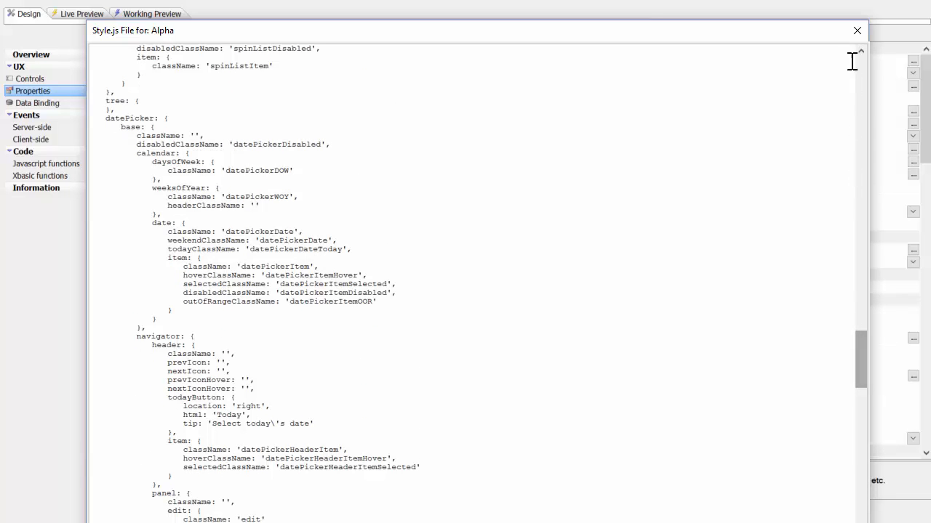
left_click(856, 31)
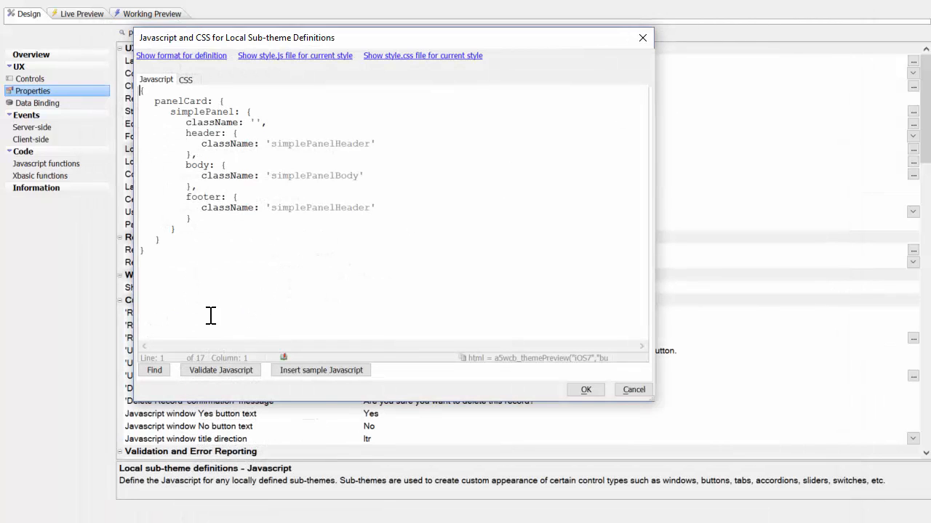
- Review the local sub-theme CSS, and examine the panel and button rules in the current style's style.css file
left_click(186, 79)
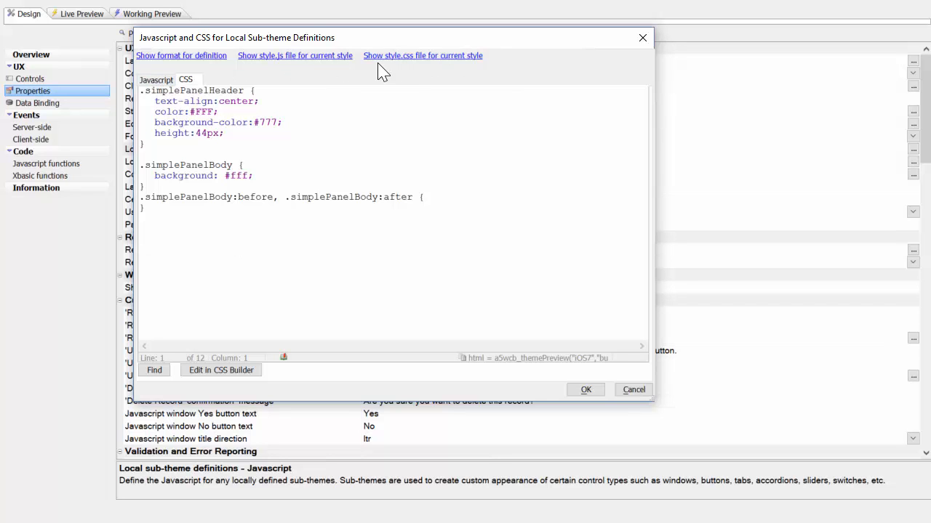
left_click(404, 64)
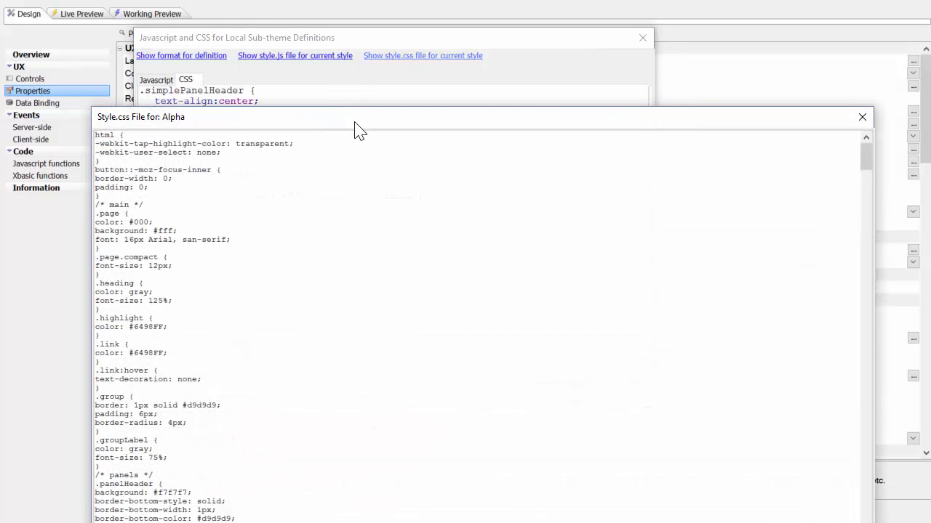
left_click_drag(357, 123, 353, 33)
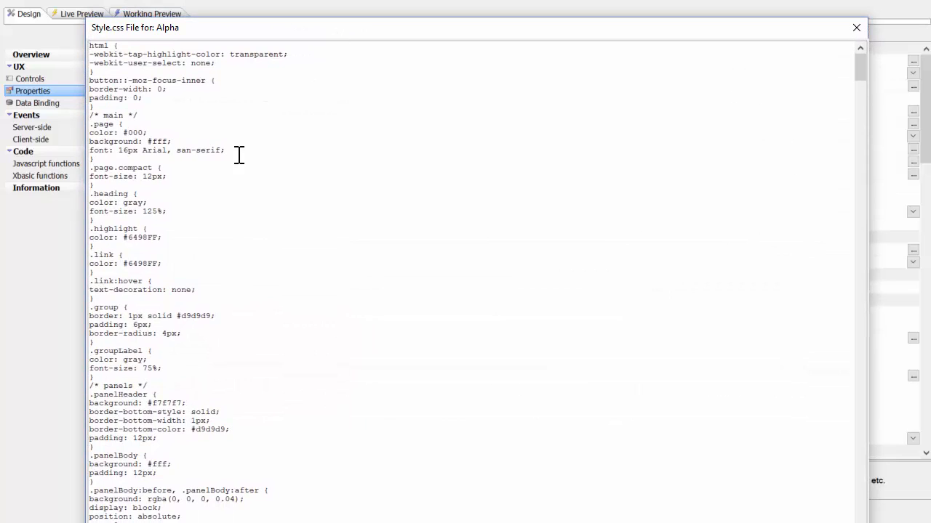
scroll(180, 282, "down", 8)
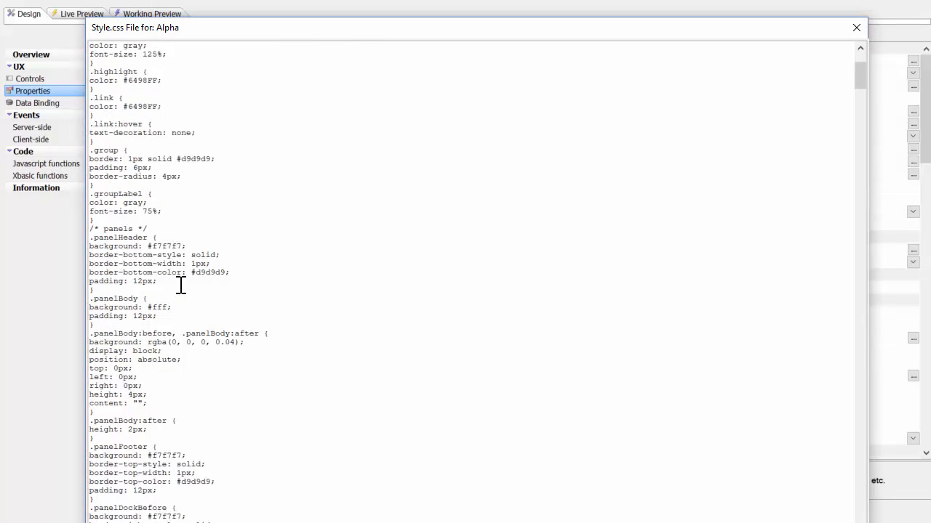
scroll(180, 283, "down", 2)
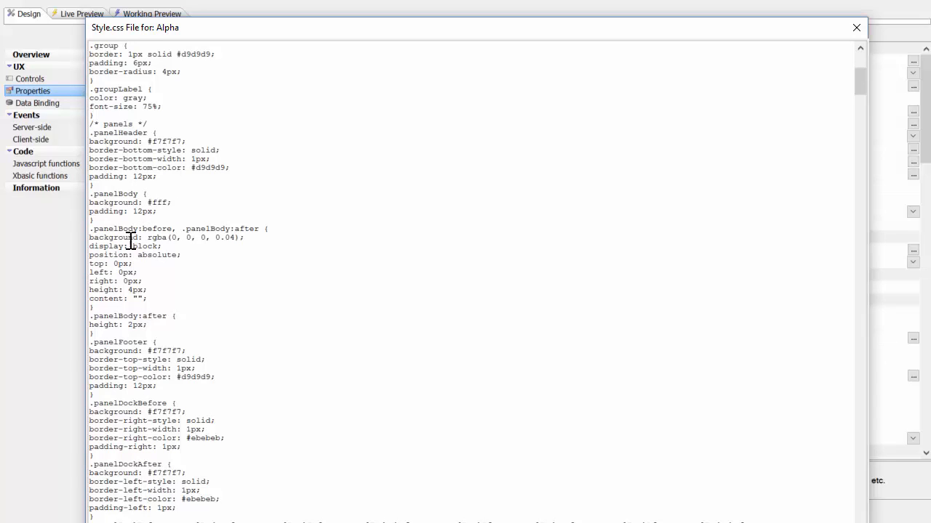
scroll(125, 242, "down", 2)
scroll(121, 249, "up", 2)
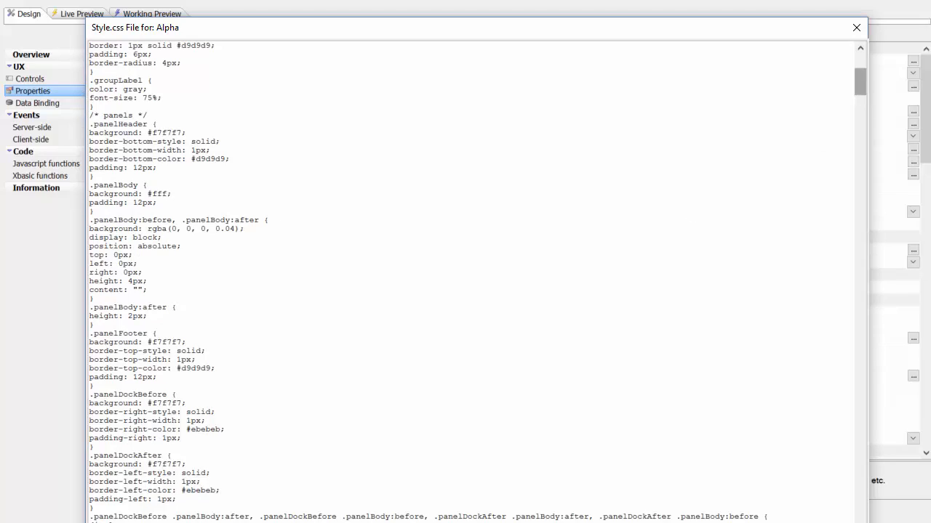
left_click_drag(859, 90, 862, 305)
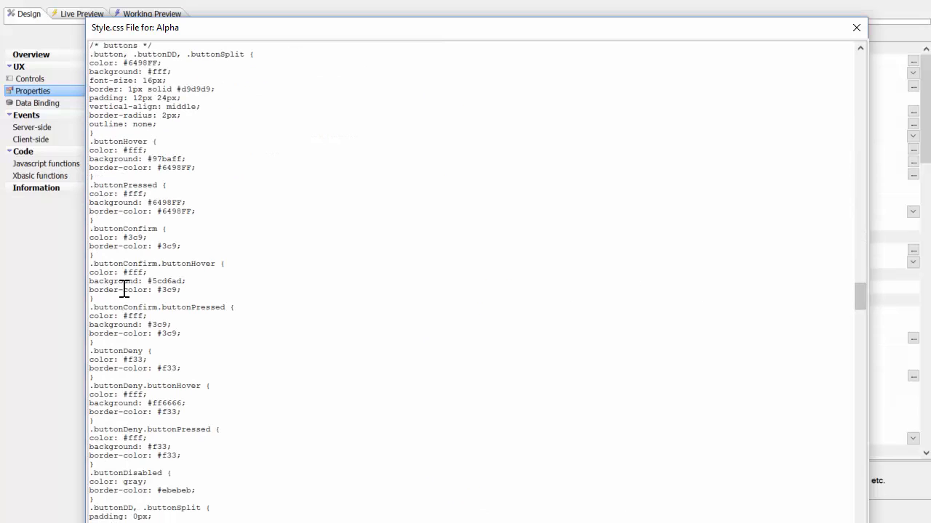
- Examine the base, hover, pressed, confirm and deny button rules in the style.css file and close it
scroll(124, 288, "up", 5)
scroll(124, 289, "up", 1)
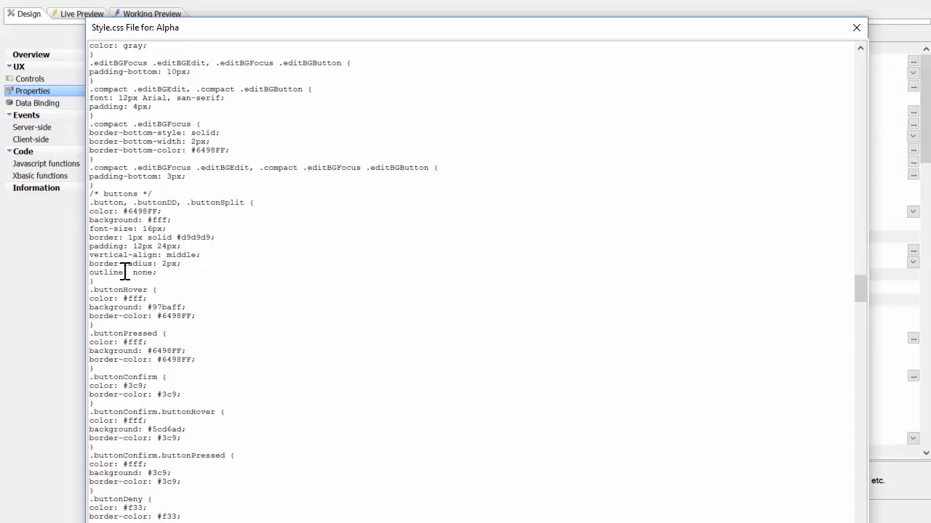
scroll(124, 266, "down", 1)
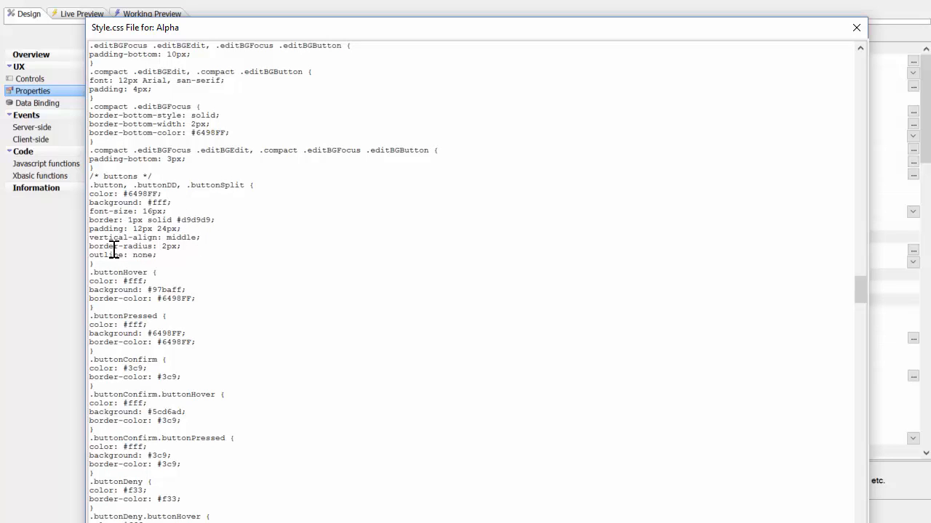
scroll(166, 233, "down", 2)
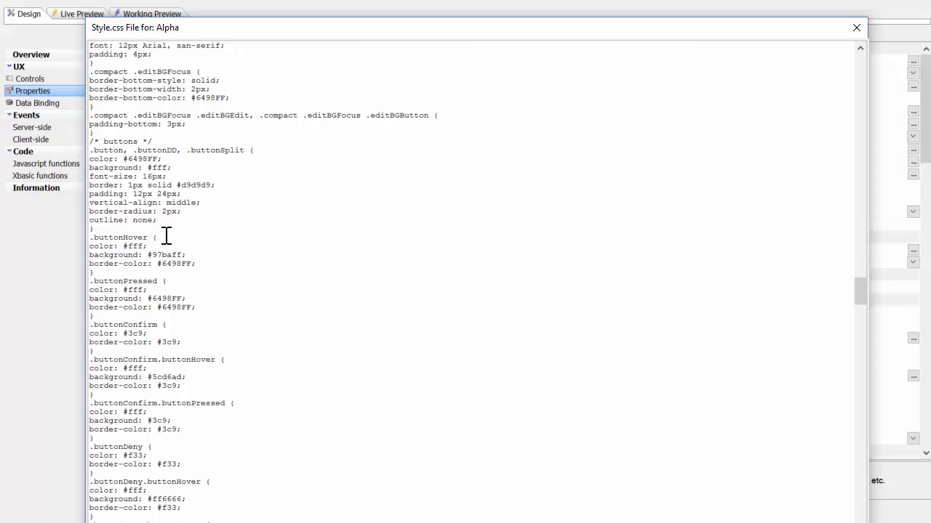
scroll(167, 235, "down", 2)
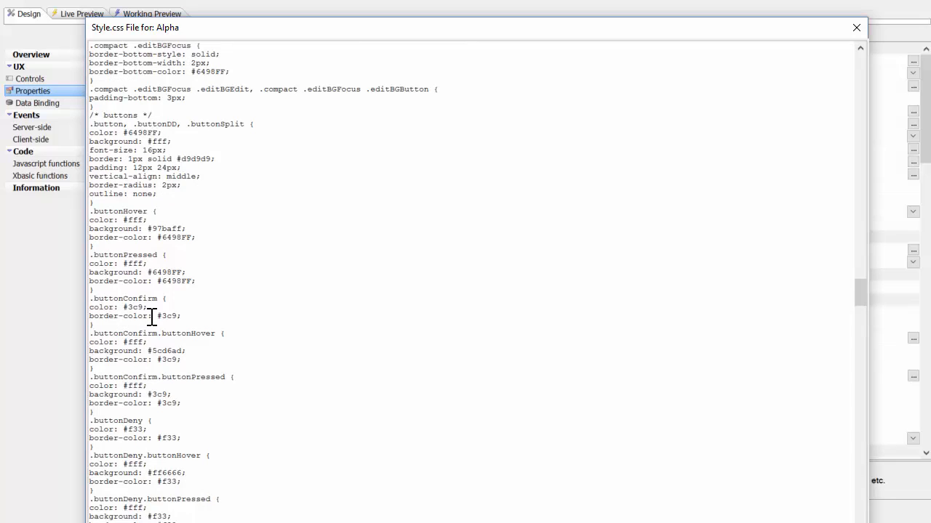
left_click(856, 28)
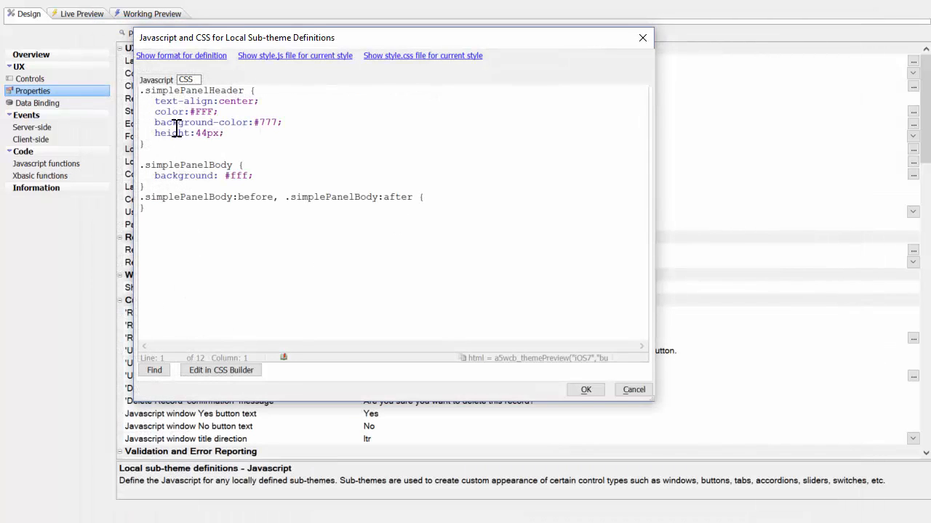
- Review the simplePanel entry in the local sub-theme JavaScript, examining its header, body and footer class names
left_click(156, 80)
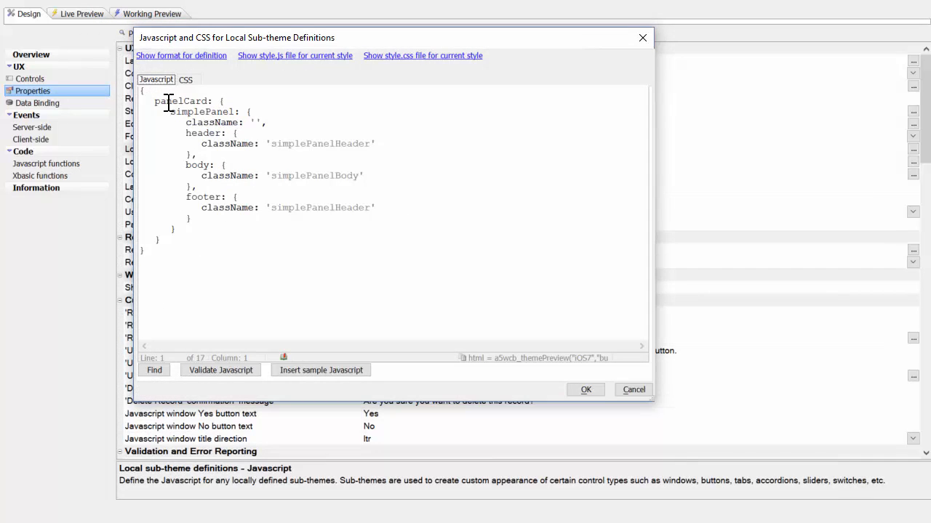
left_click_drag(172, 116, 232, 113)
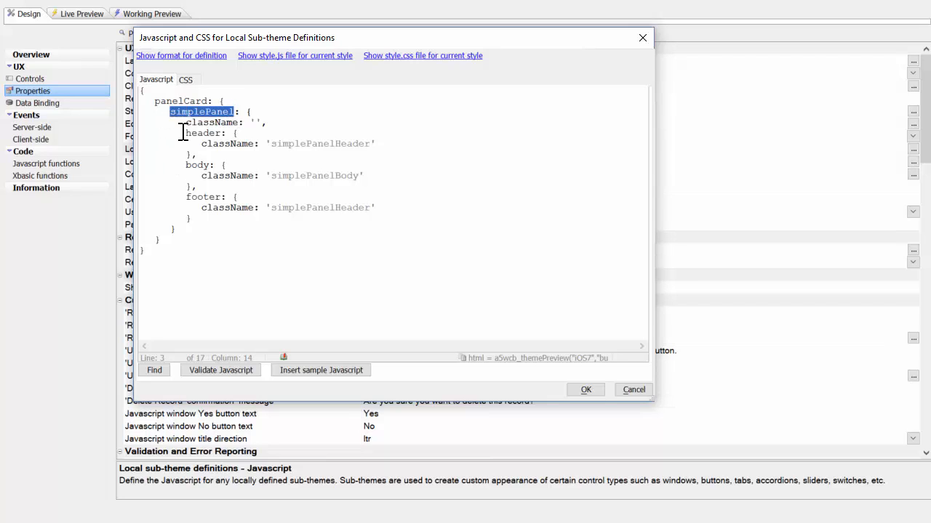
left_click(210, 121)
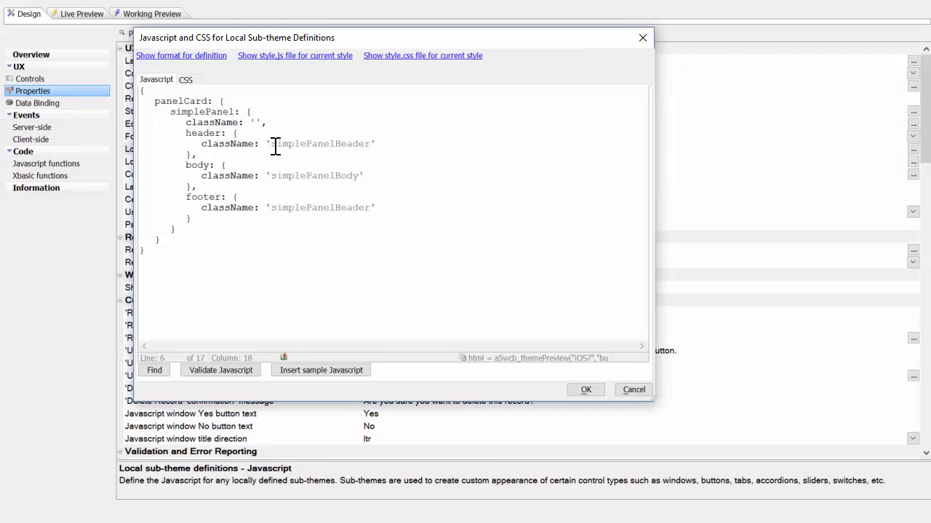
left_click_drag(276, 144, 369, 144)
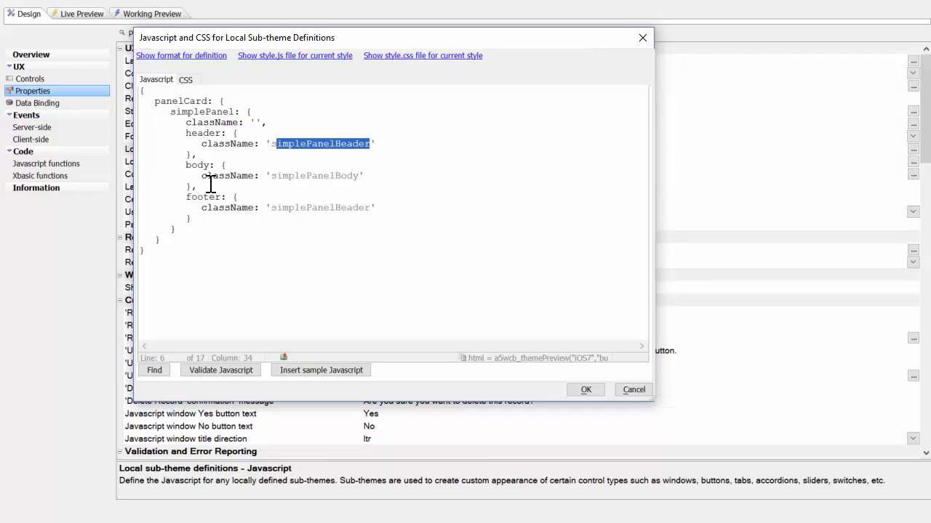
left_click_drag(271, 175, 359, 177)
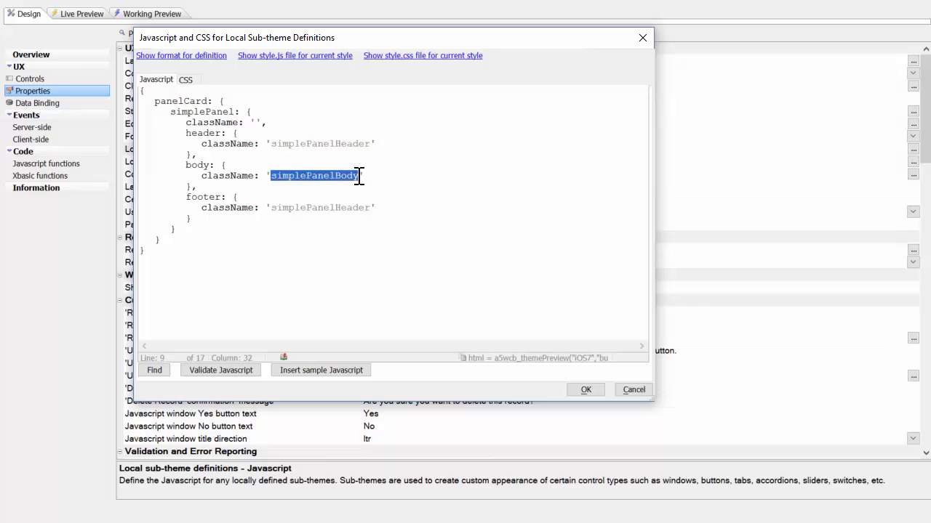
left_click_drag(274, 210, 365, 209)
left_click(316, 208)
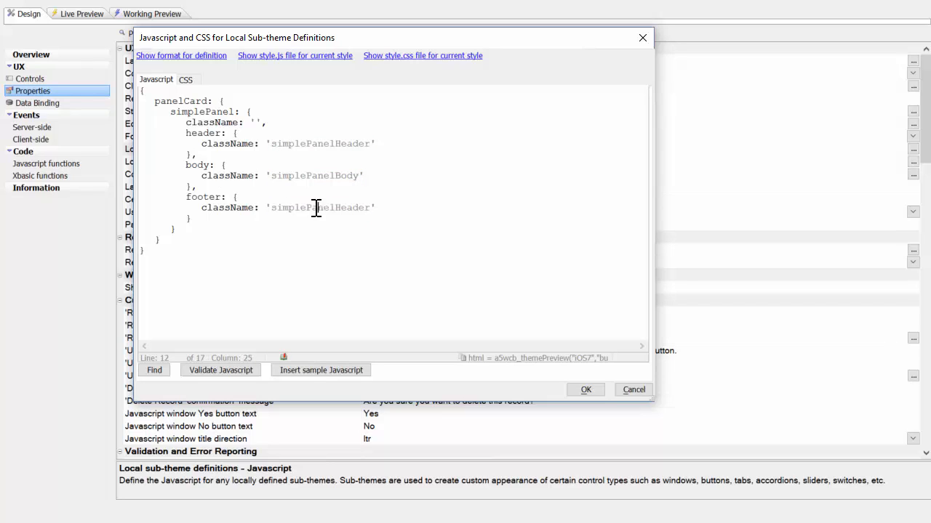
- Review the local sub-theme CSS rules for simplePanelHeader and simplePanelBody, and close the sub-theme definitions
left_click(186, 80)
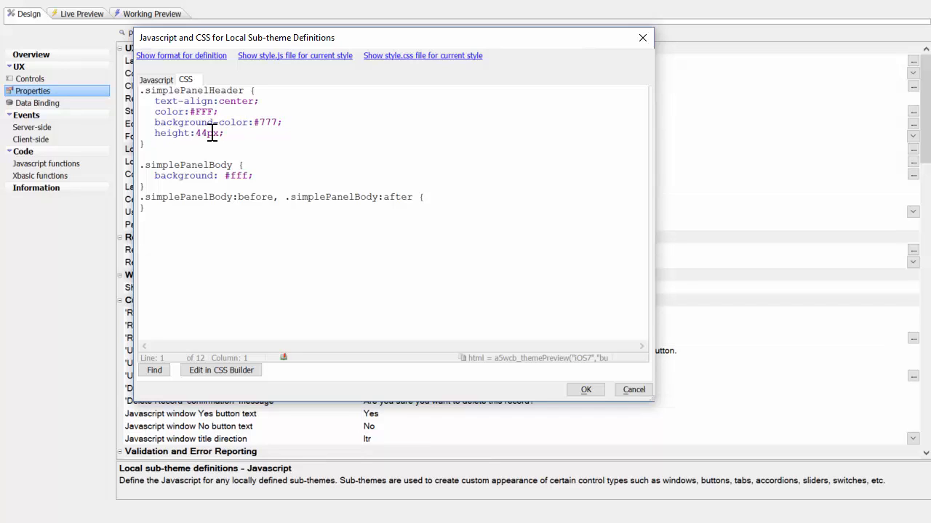
scroll(214, 132, "down", 1)
scroll(214, 132, "up", 1)
type("{")
left_click(586, 391)
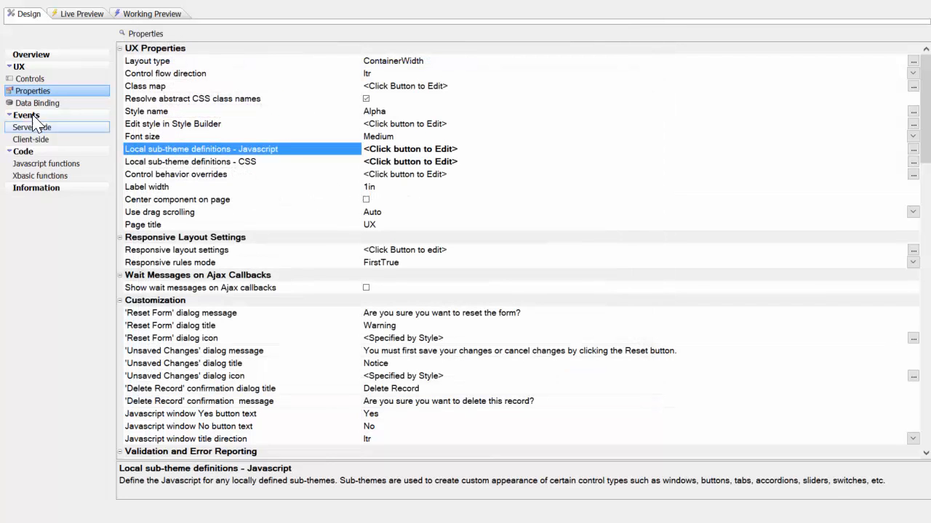
- Set the sub-theme of the panel card PANELCARD_1 to simplePanel
left_click(30, 79)
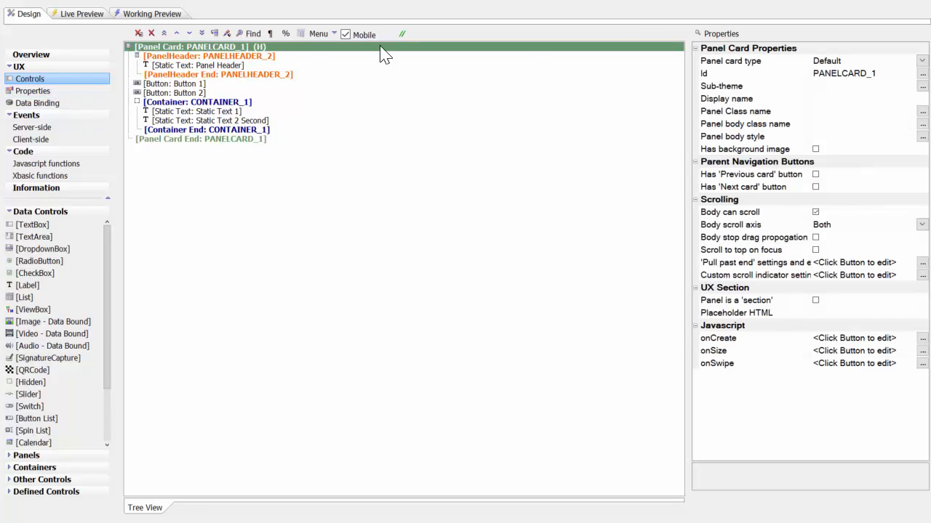
left_click(922, 86)
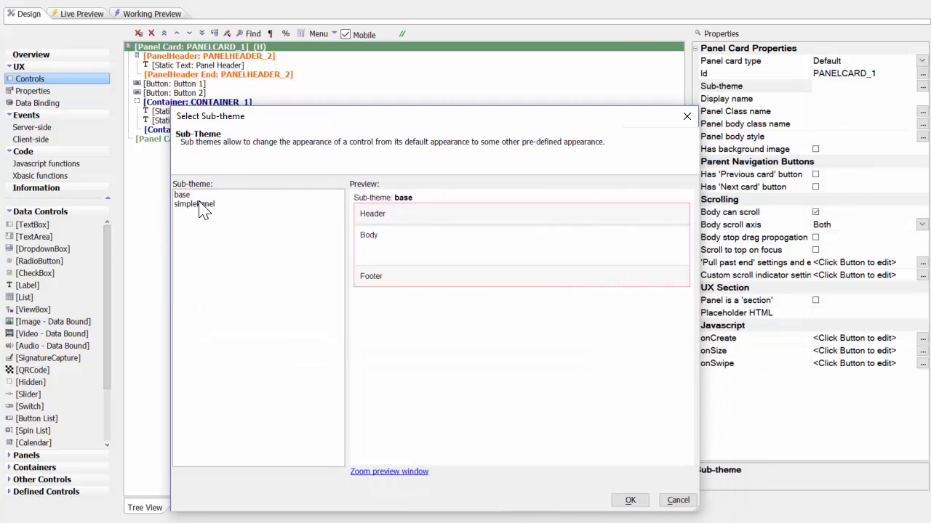
left_click(198, 204)
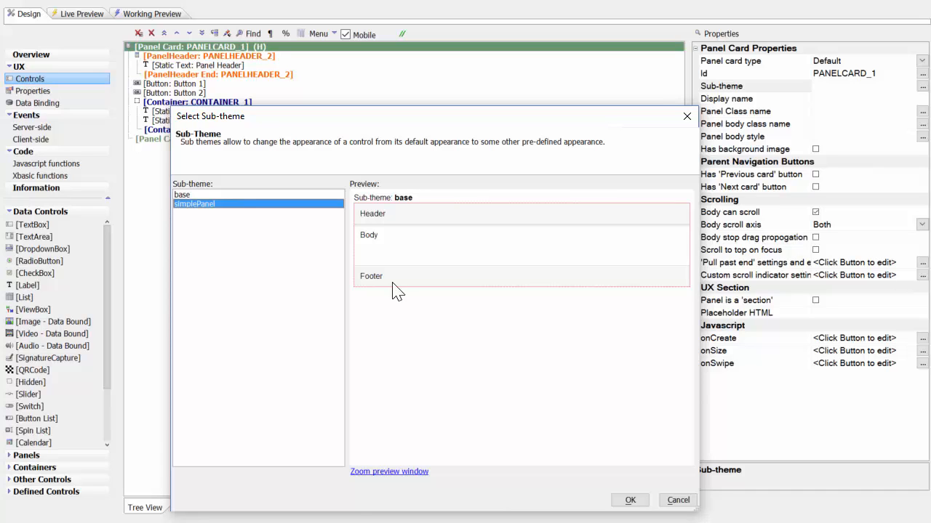
left_click(630, 500)
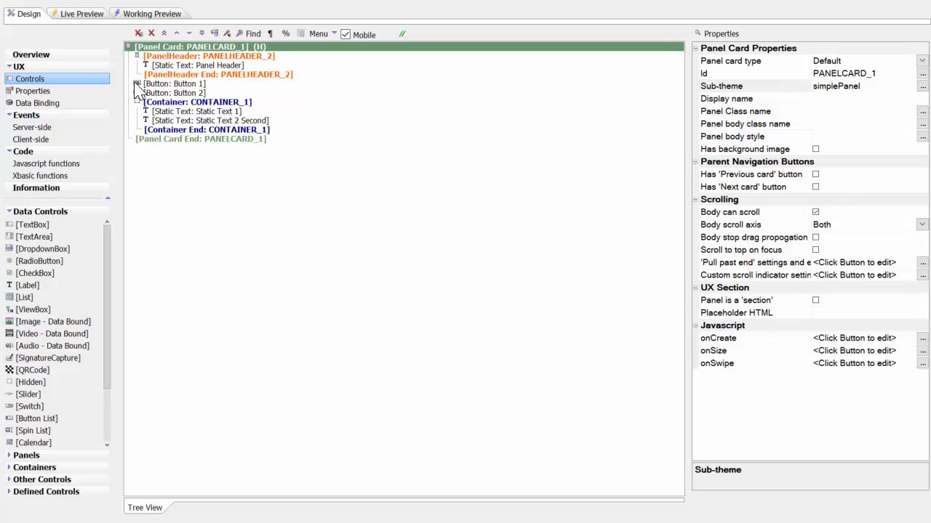
- Run a full live preview to check the panel's header, buttons and static texts, and return to the design
left_click(82, 14)
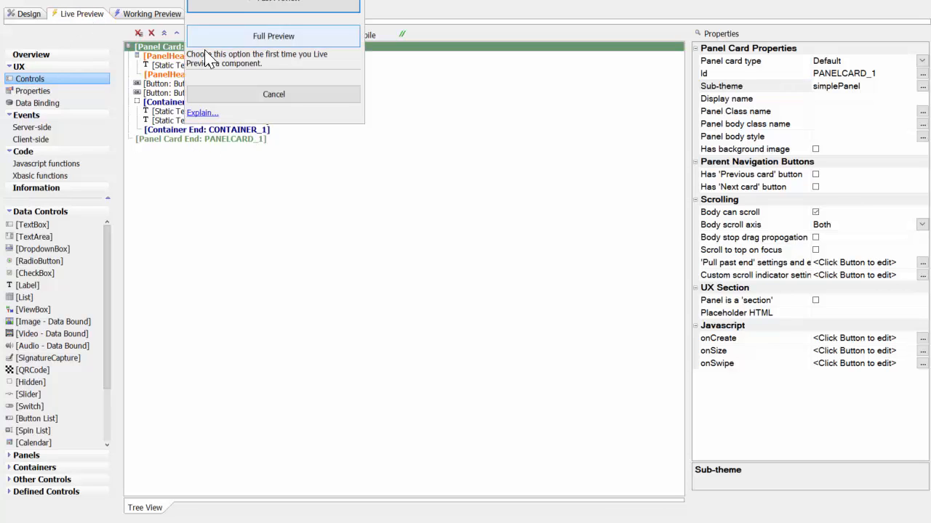
left_click(256, 38)
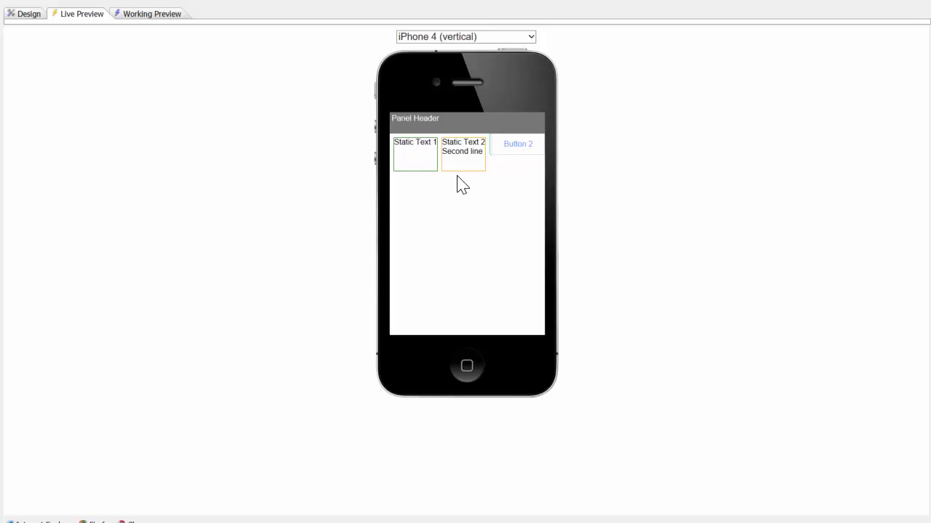
left_click(497, 154)
left_click(26, 15)
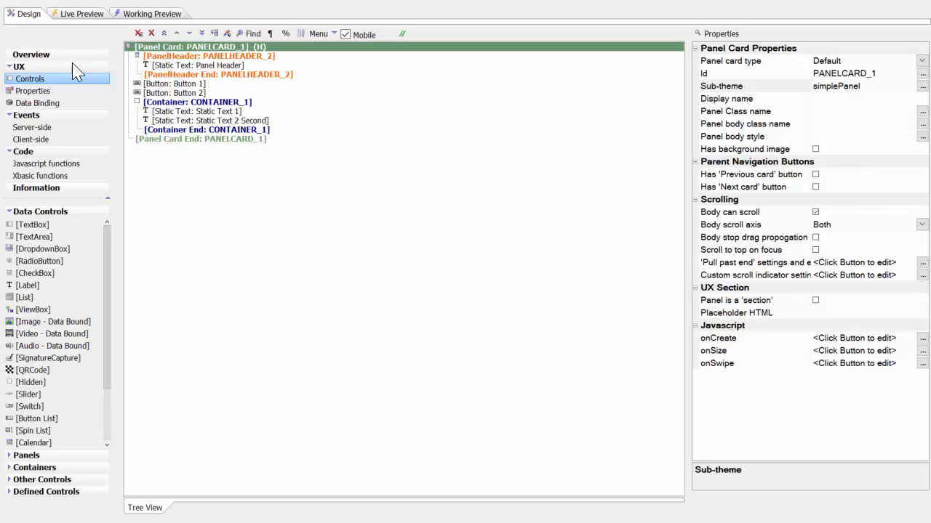
- Enable Prevent container float for CONTAINER_1 and check the layout in a full live preview
left_click(218, 103)
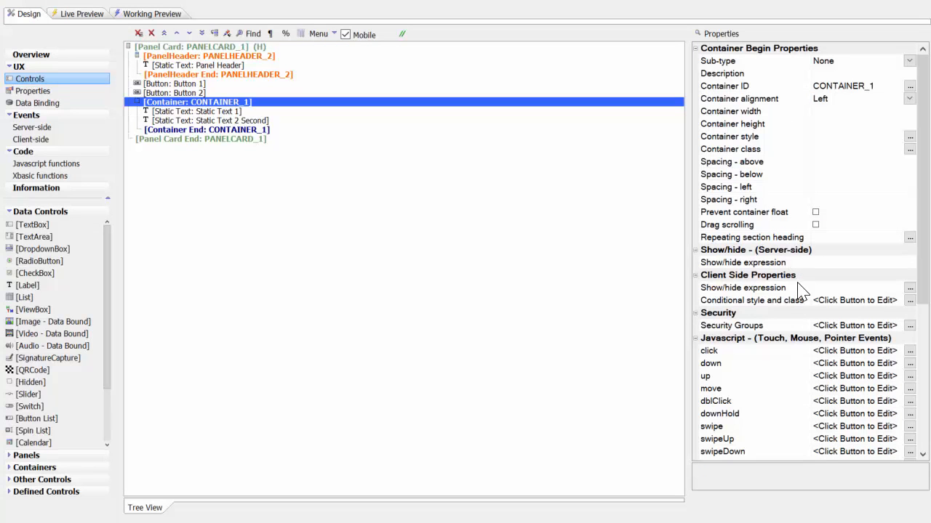
left_click(815, 212)
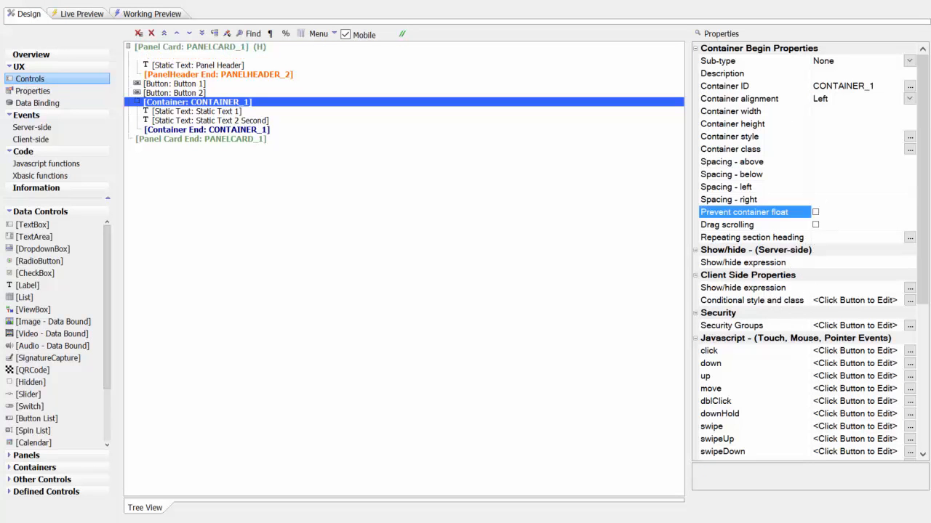
left_click(81, 13)
left_click(299, 36)
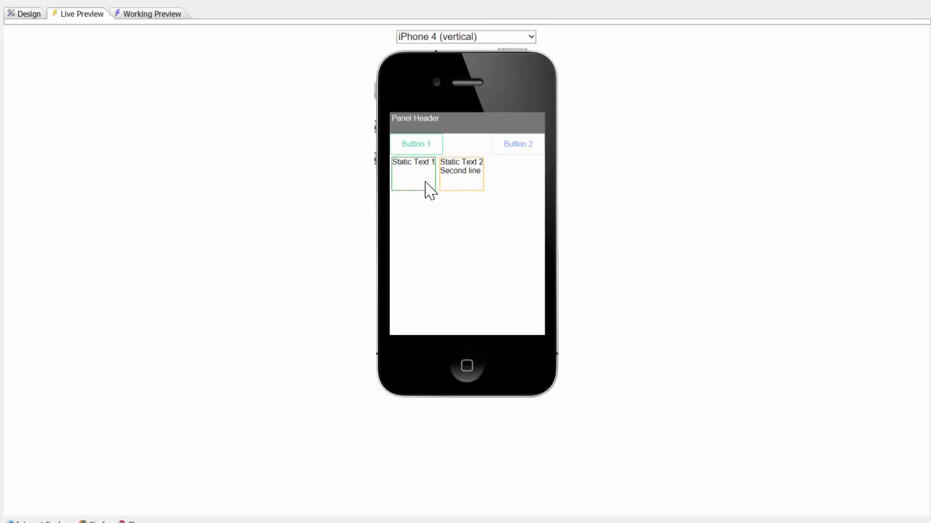
left_click(29, 13)
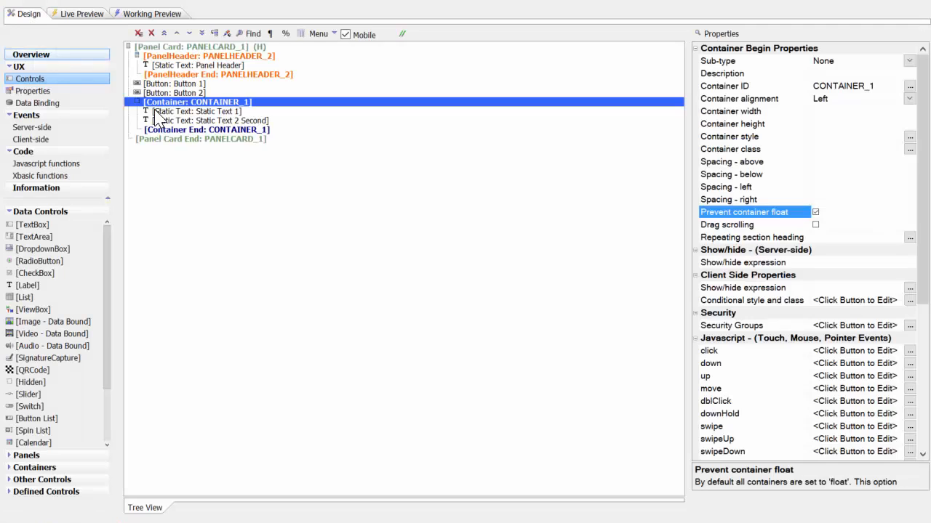
- Add vertical-align:middle; to the in-line CSS style of Static Text 1 and run a full live preview
left_click(215, 112)
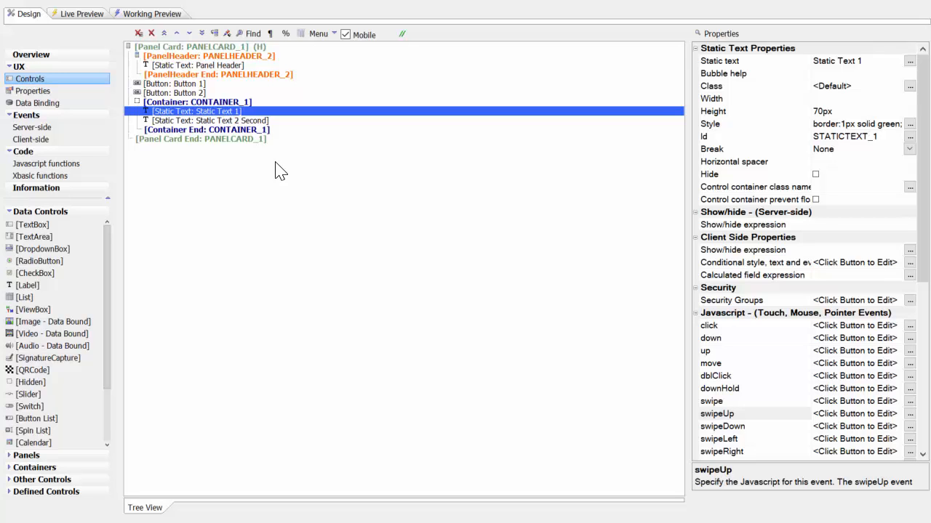
left_click(910, 124)
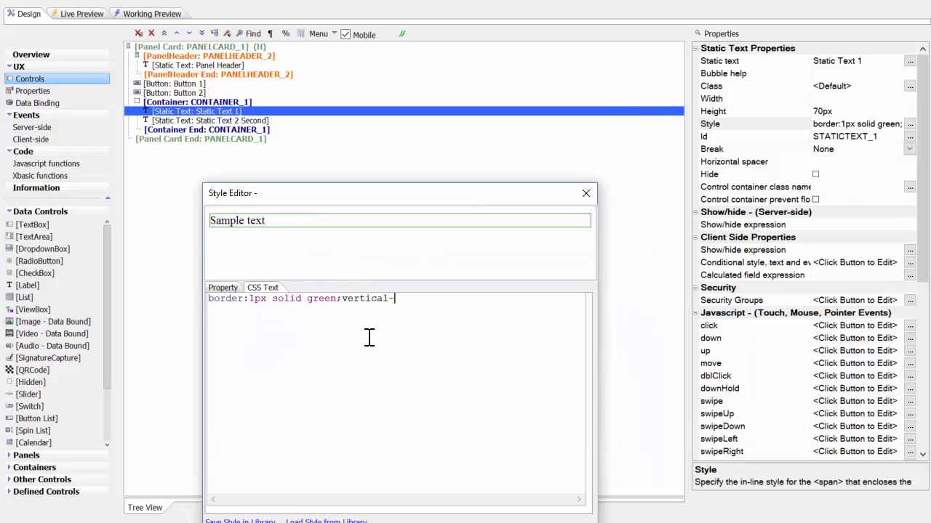
type("vertical-align:middle;")
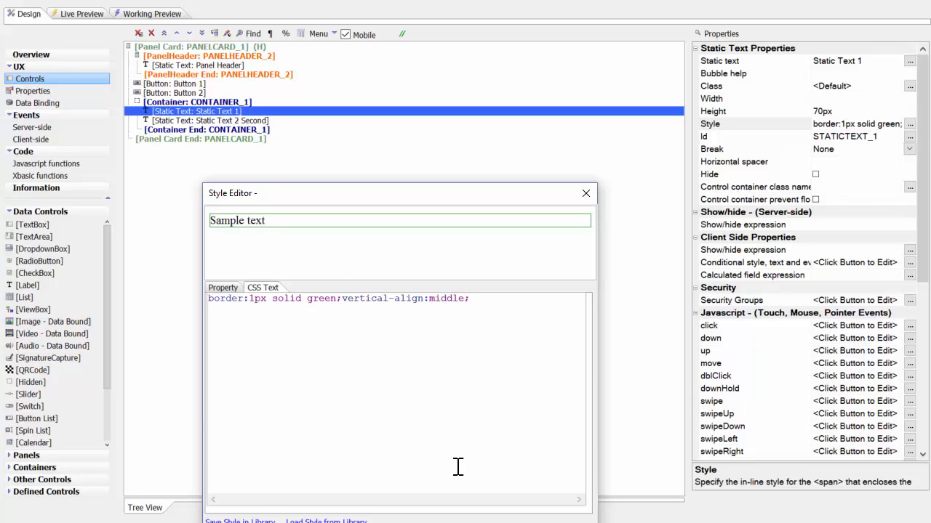
left_click(474, 522)
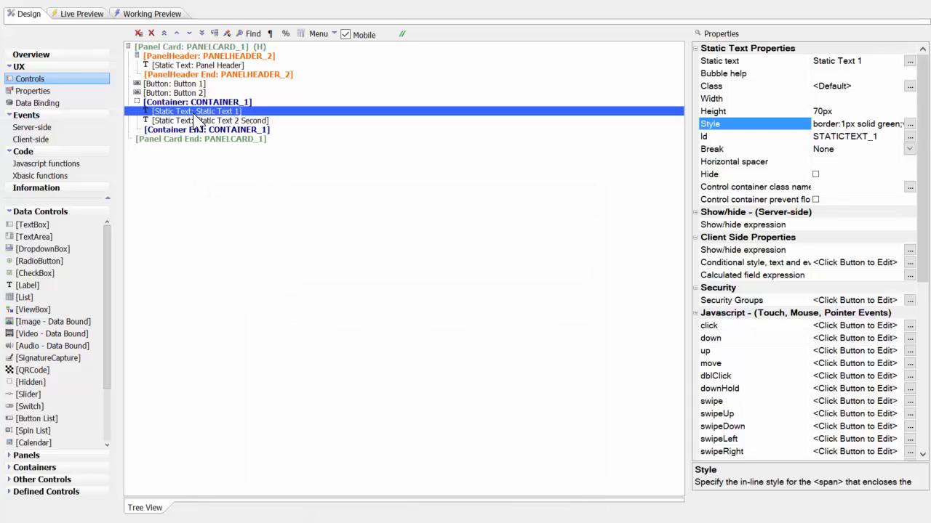
left_click(87, 13)
left_click(214, 36)
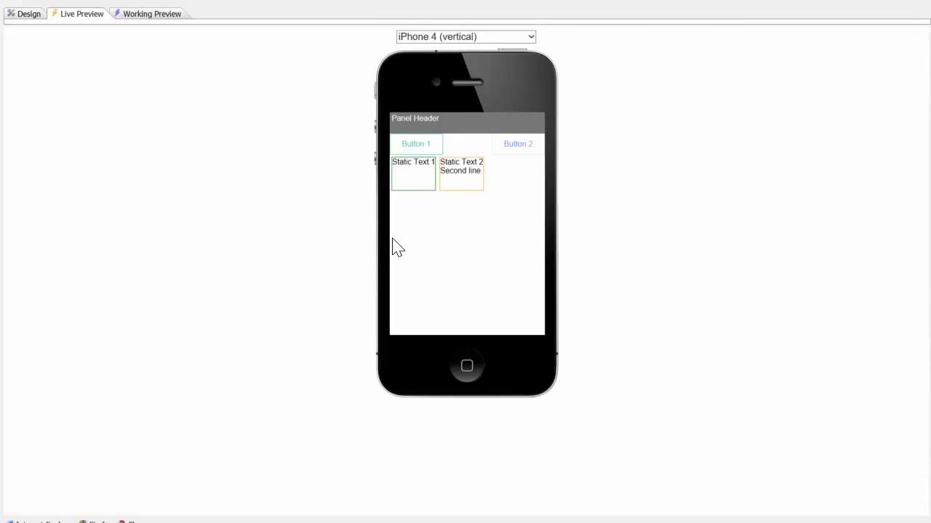
- Switch to the browser preview, reload it, inspect the Static Text 1 element's styles, and return to the component design
key("alt+Tab")
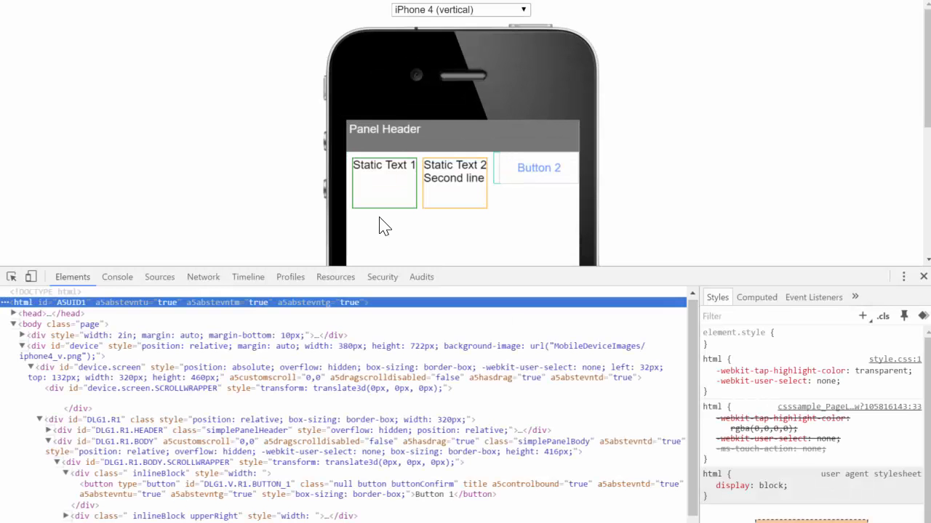
left_click(52, 0)
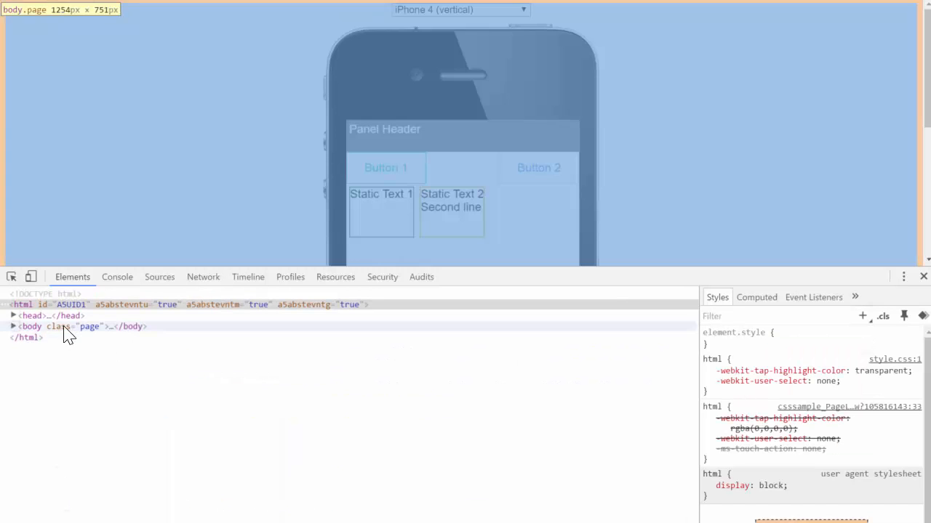
left_click(11, 277)
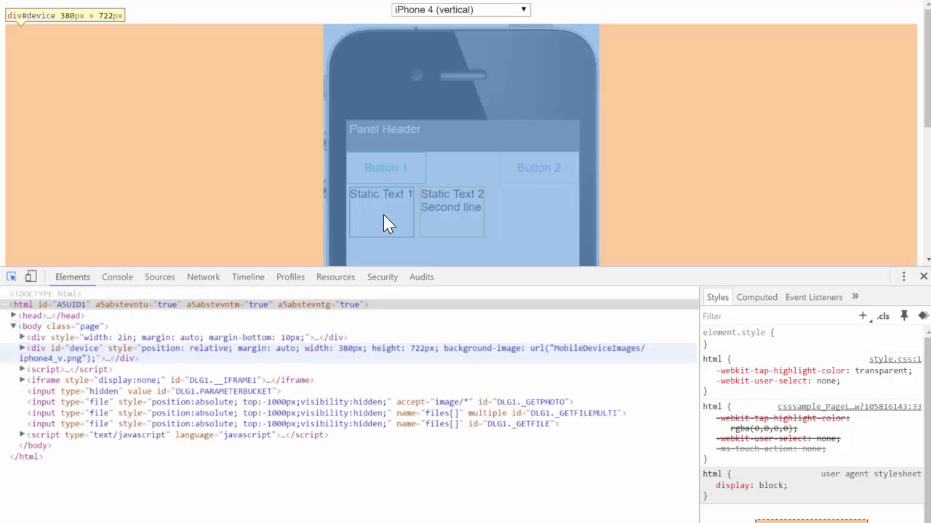
left_click(383, 214)
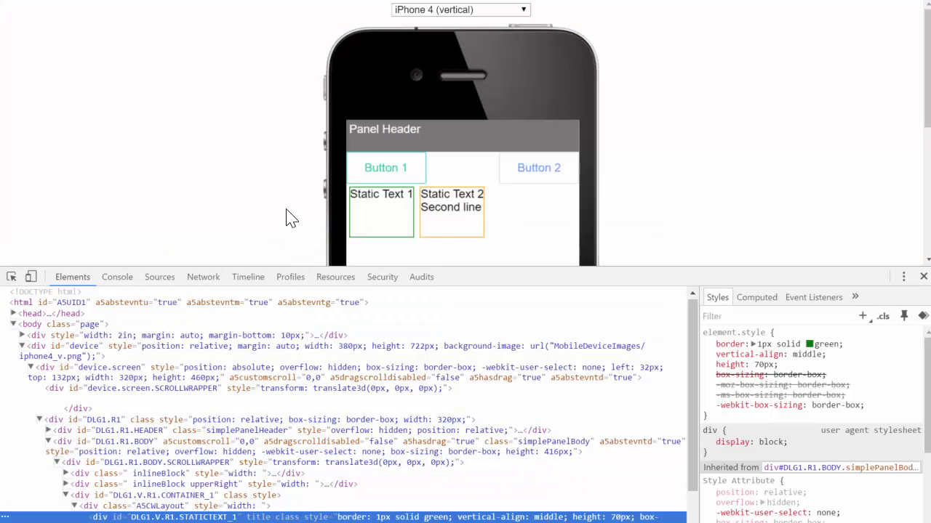
key("alt+Tab")
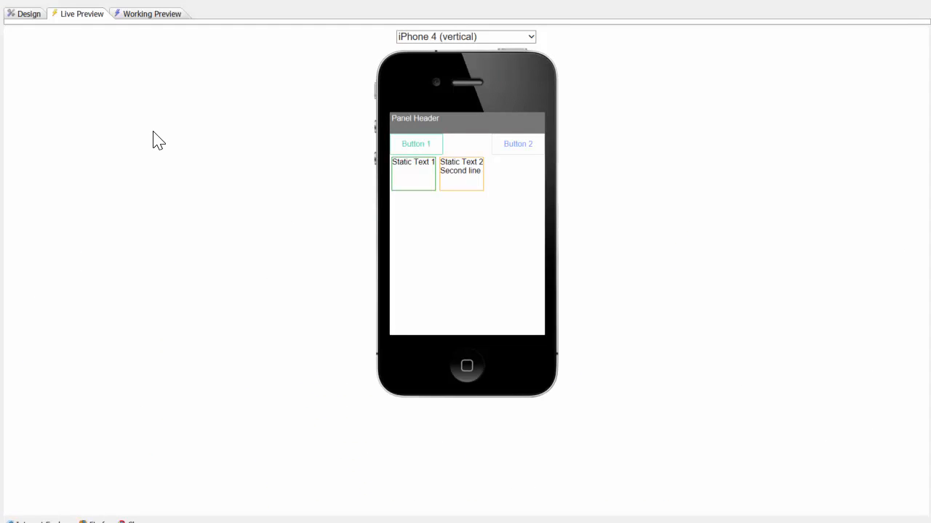
left_click(25, 13)
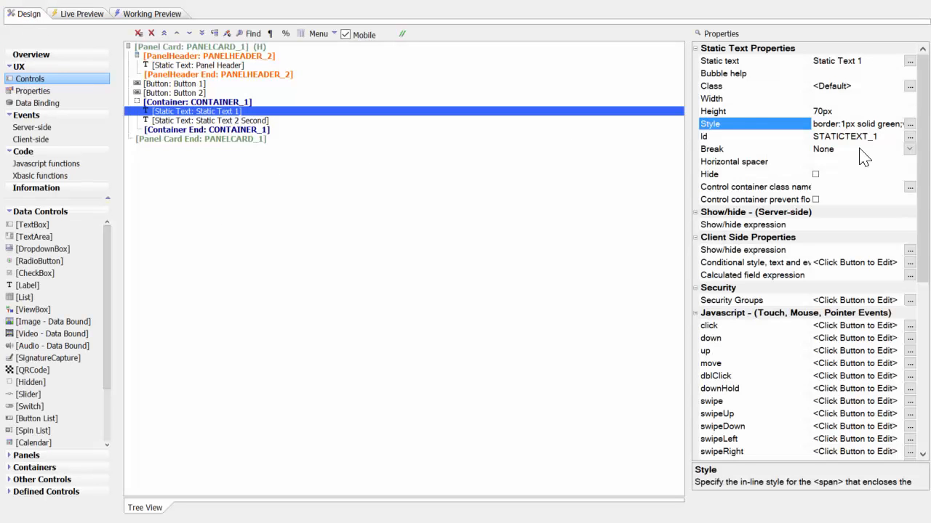
- Replace vertical-align:middle; with line-height:70px; in the in-line CSS style of Static Text 1
left_click(909, 124)
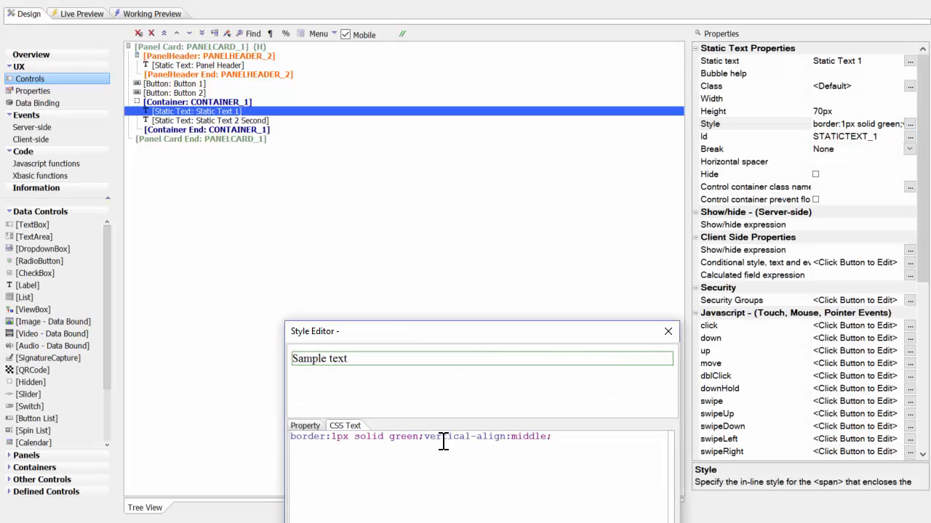
left_click_drag(425, 437, 577, 437)
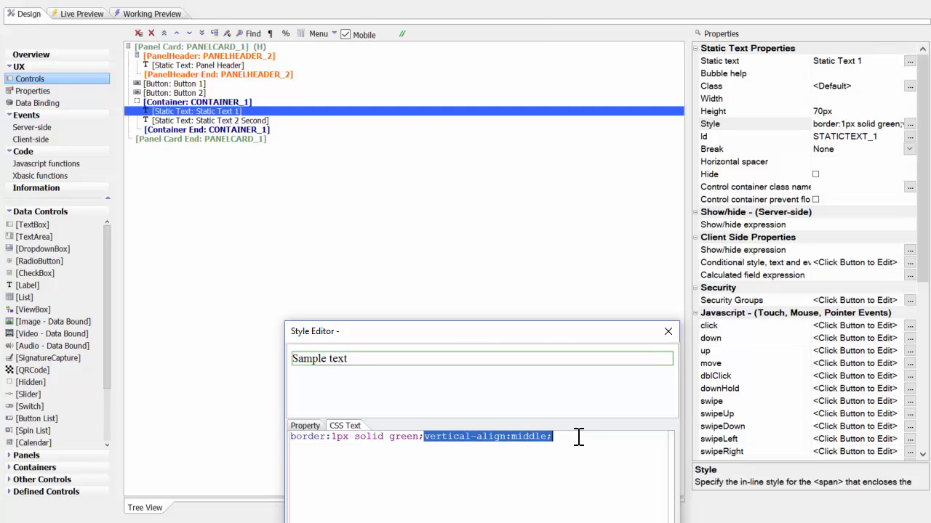
key("Delete")
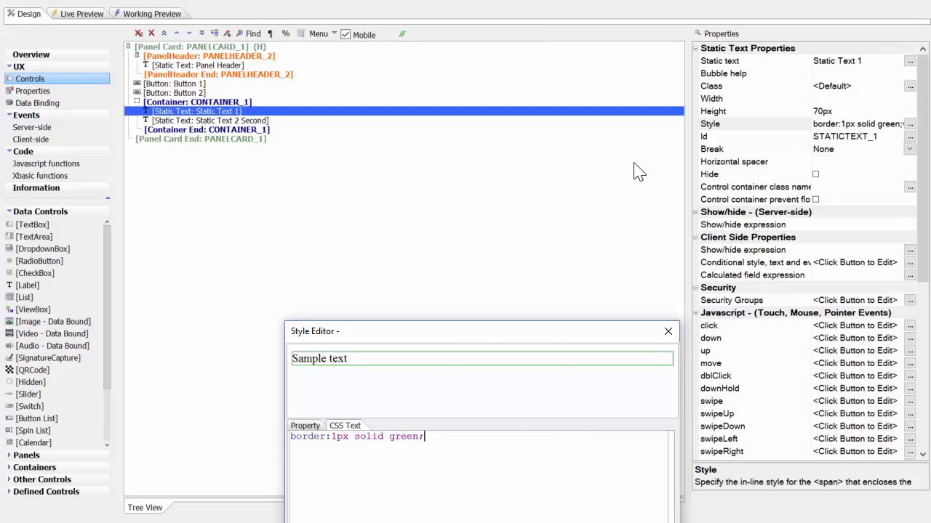
left_click_drag(451, 332, 384, 187)
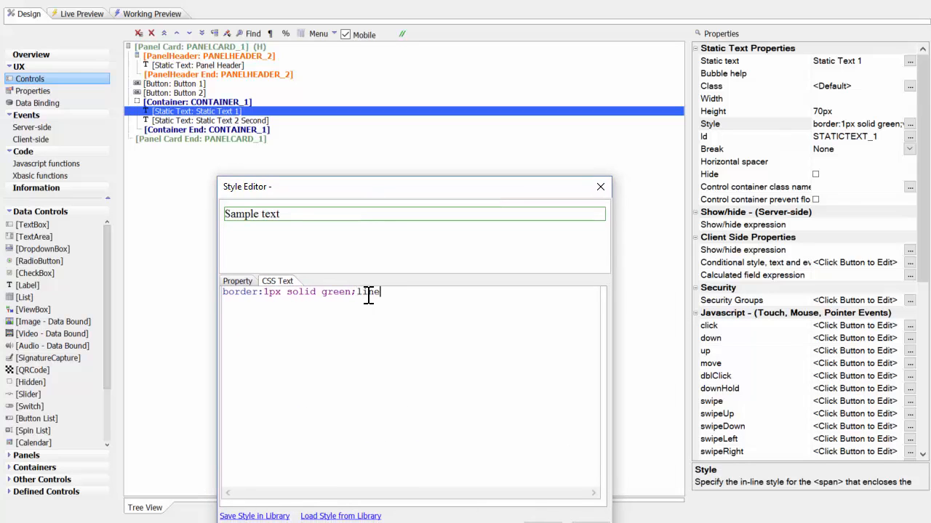
type(":70px;")
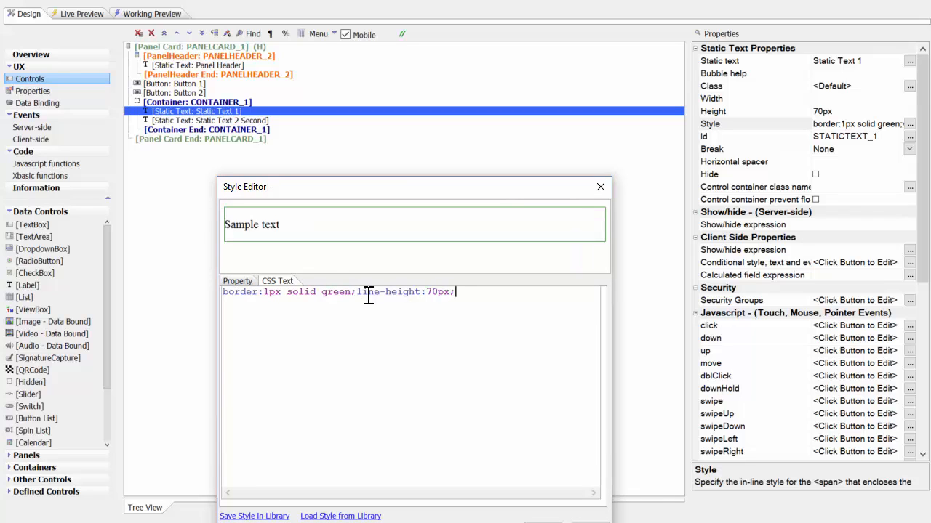
left_click(542, 522)
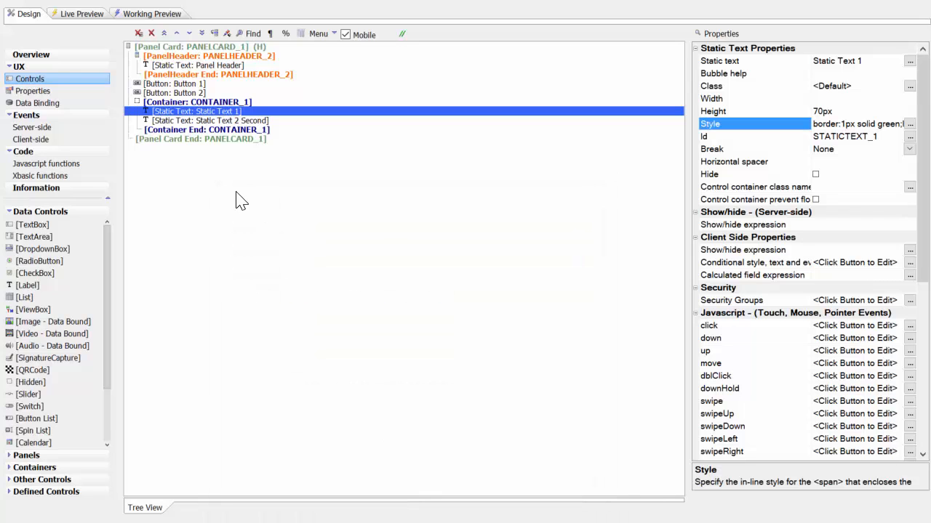
- Run a full live preview to check the vertical position of Static Text 1, and return to the design
left_click(81, 18)
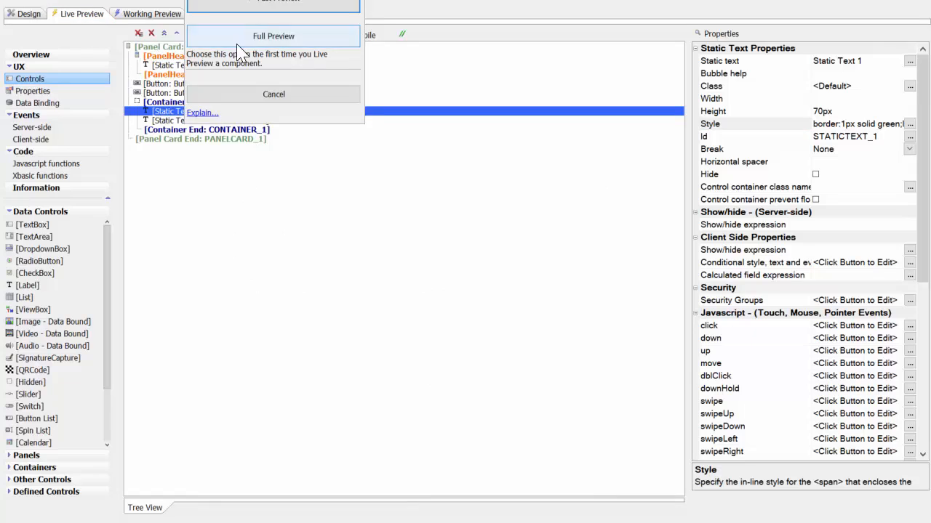
left_click(238, 45)
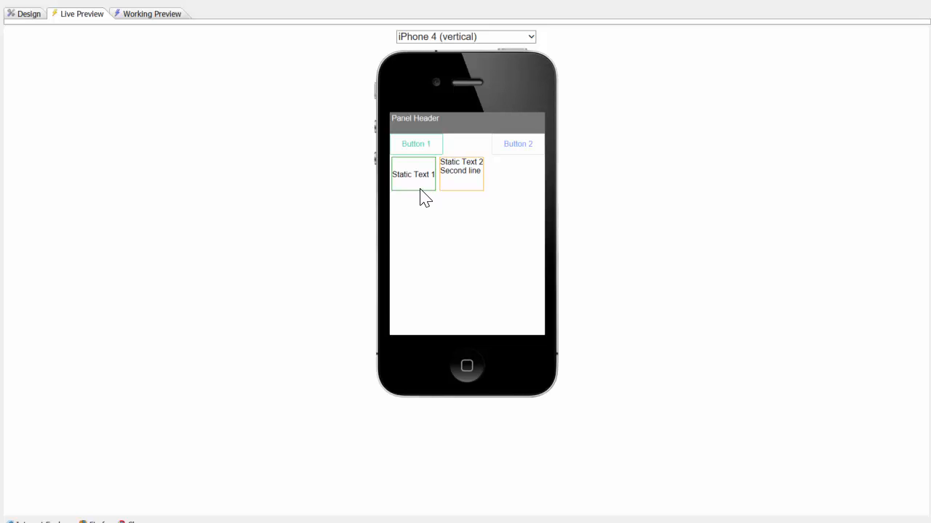
left_click(24, 13)
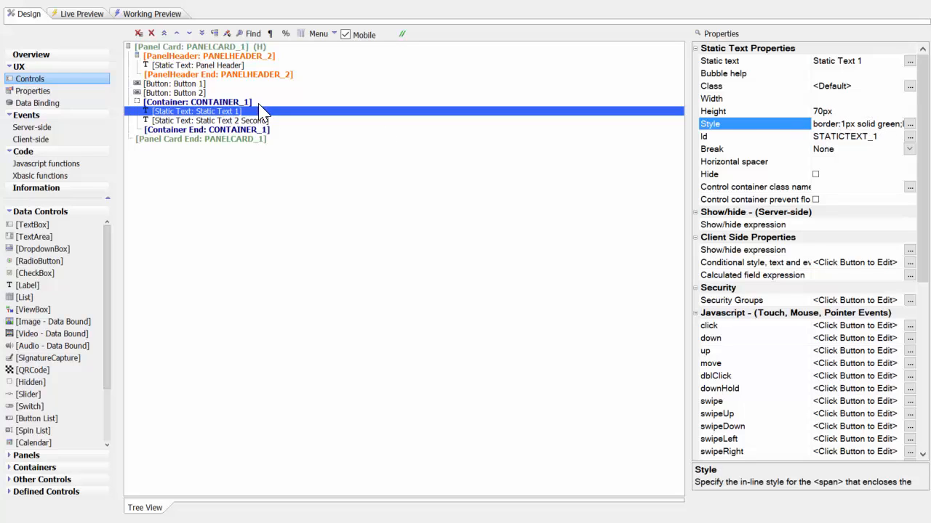
- Add line-height:70px; to the in-line CSS style of Static Text 2 and check the two-line text in a full live preview
left_click(223, 121)
left_click(909, 125)
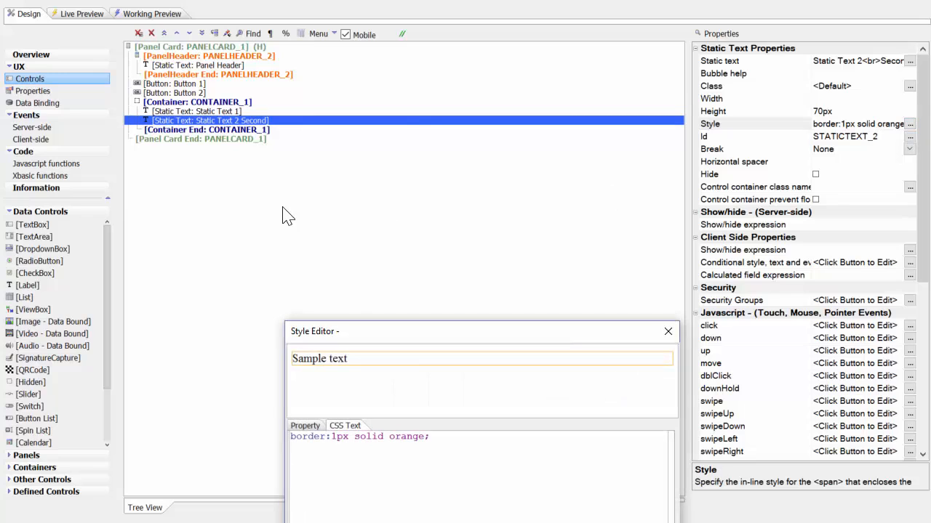
left_click(446, 438)
type("line-height:")
type("70px")
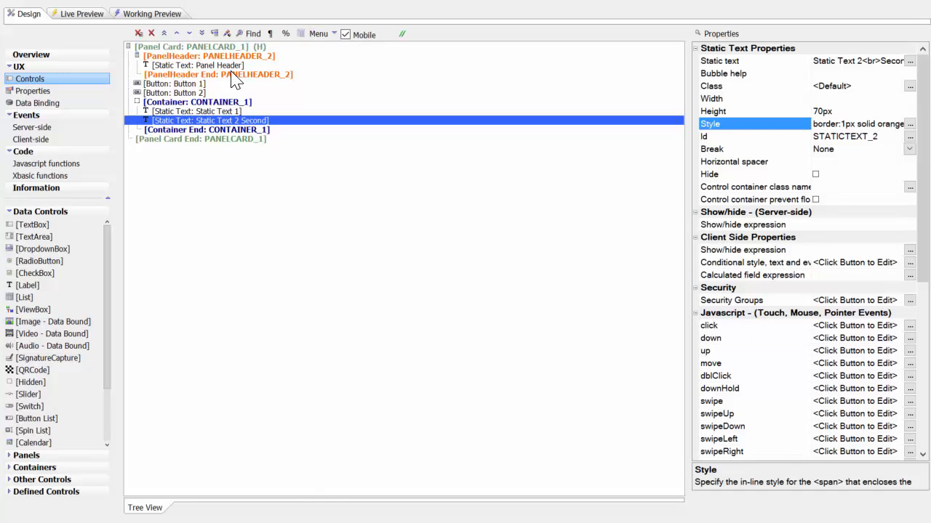
left_click(86, 15)
left_click(229, 42)
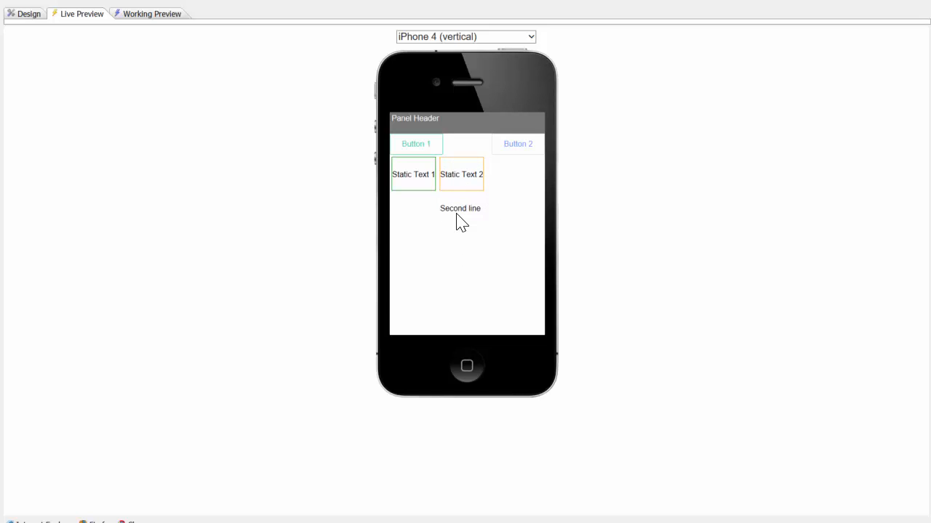
left_click(30, 15)
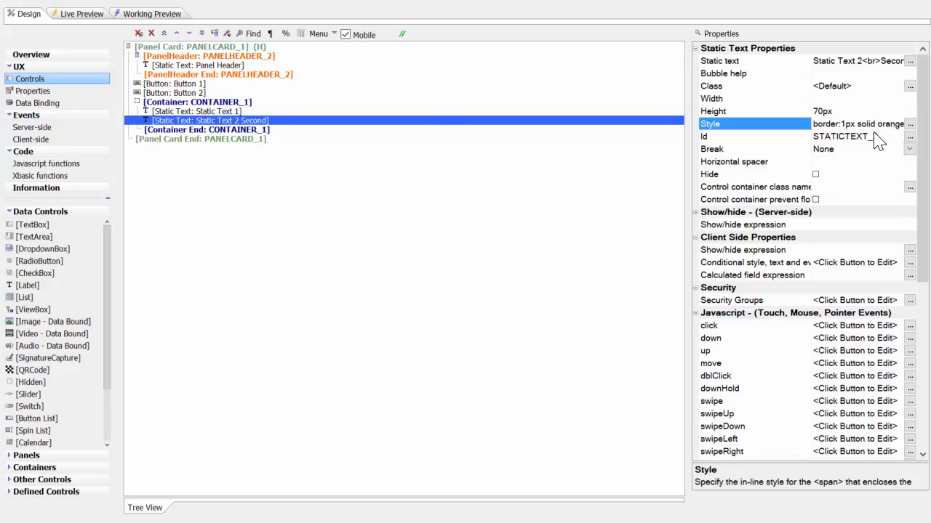
- Replace line-height:70px; with display:table-cell;width:150px;vertical-align:middle; in the in-line CSS style of Static Text 2
left_click(910, 125)
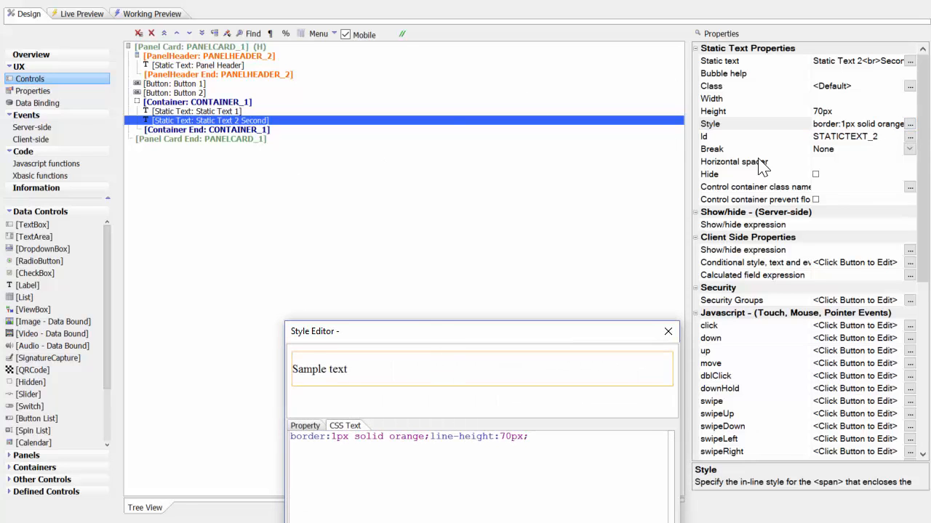
left_click_drag(457, 331, 321, 112)
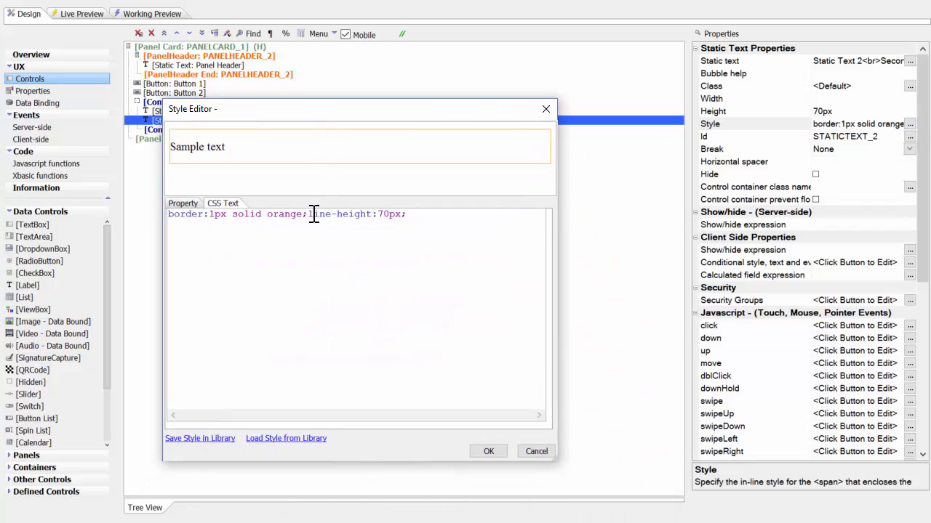
left_click_drag(308, 214, 439, 213)
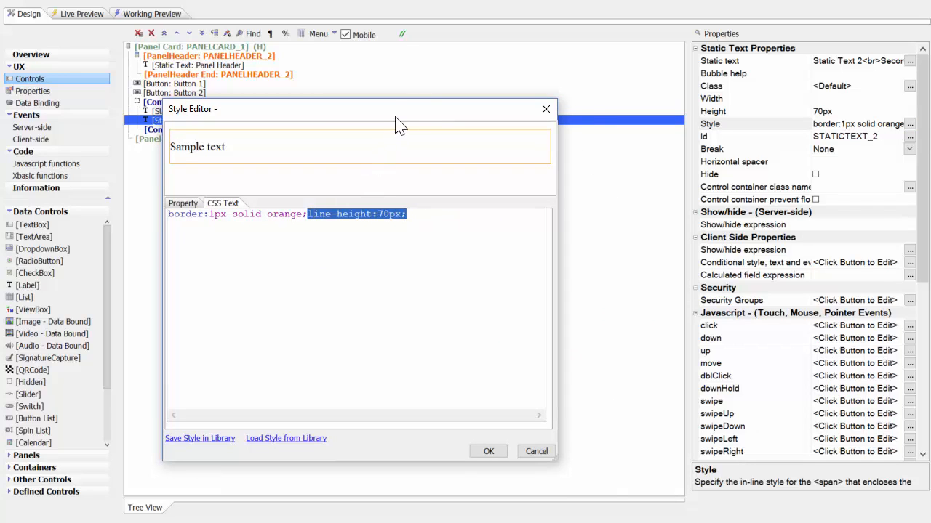
left_click_drag(397, 124, 448, 171)
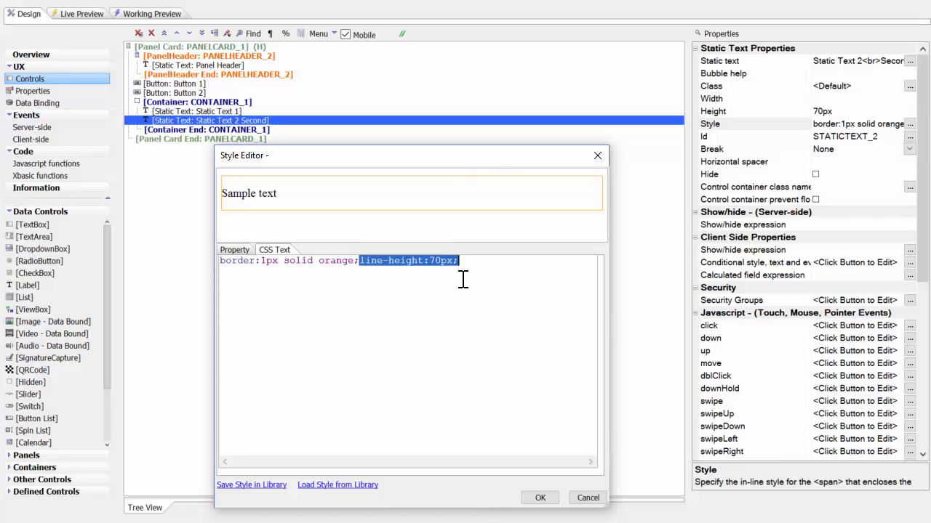
key("BackSpace")
type("display:tabl")
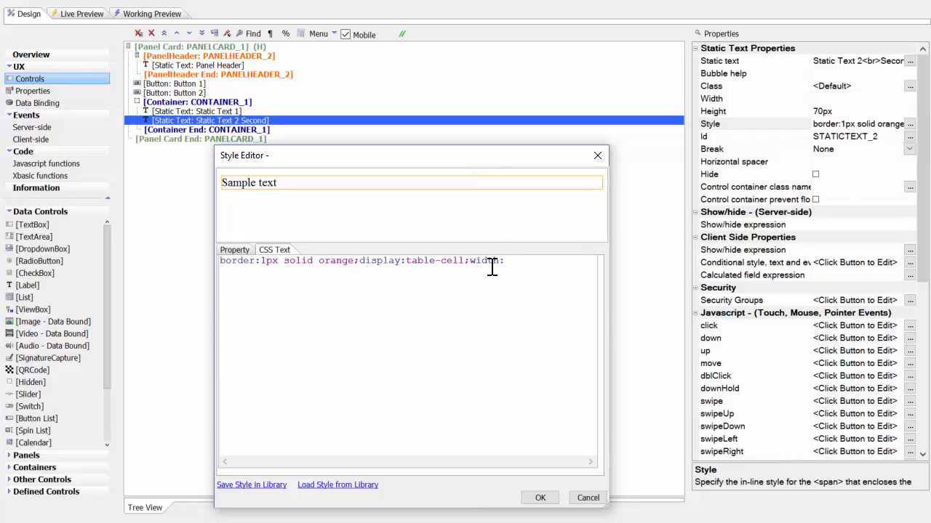
type("1")
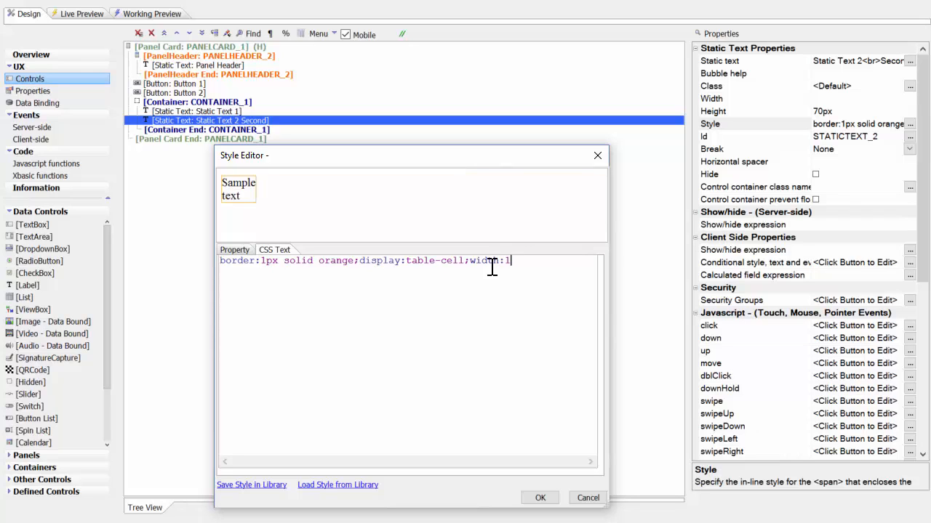
type("50px")
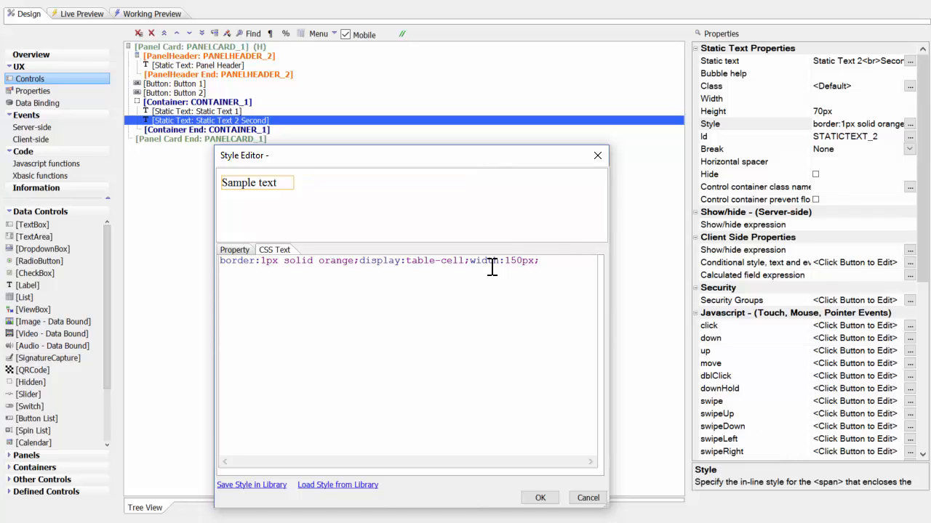
type(";vertical-align:")
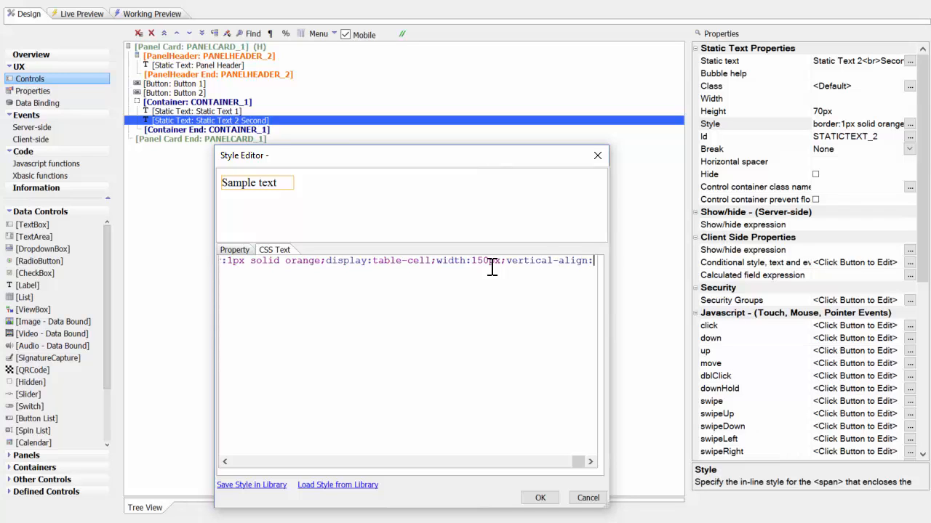
type("middle;")
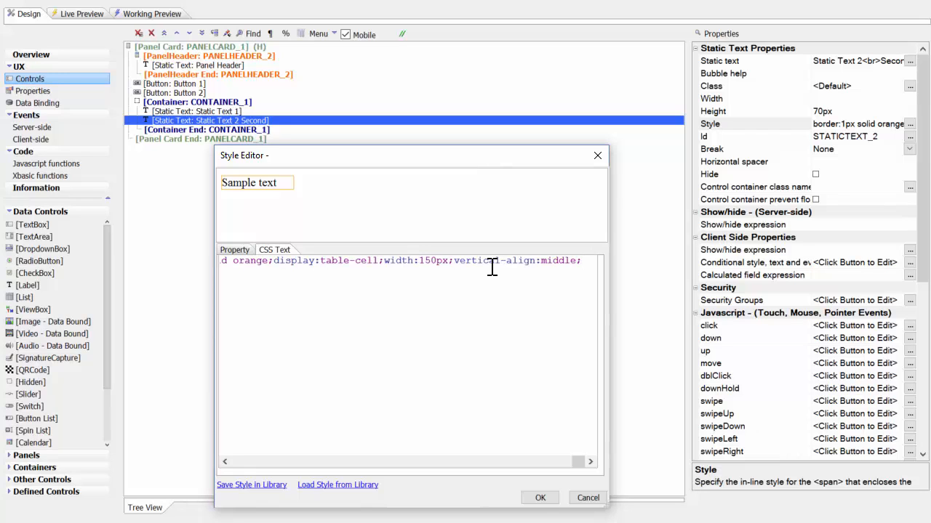
left_click(539, 497)
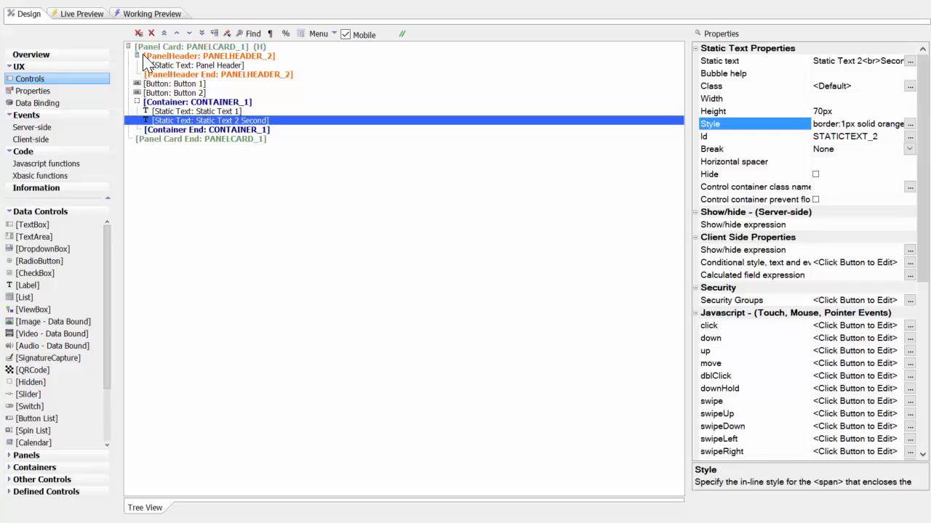
- Check both static texts' vertical alignment in a full live preview, and review each one's properties in the design
left_click(93, 13)
left_click(271, 36)
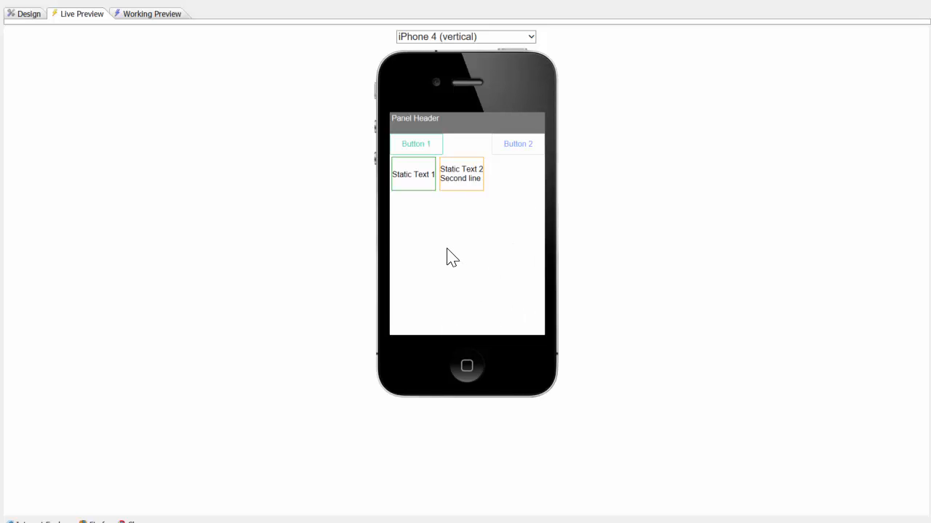
left_click(26, 15)
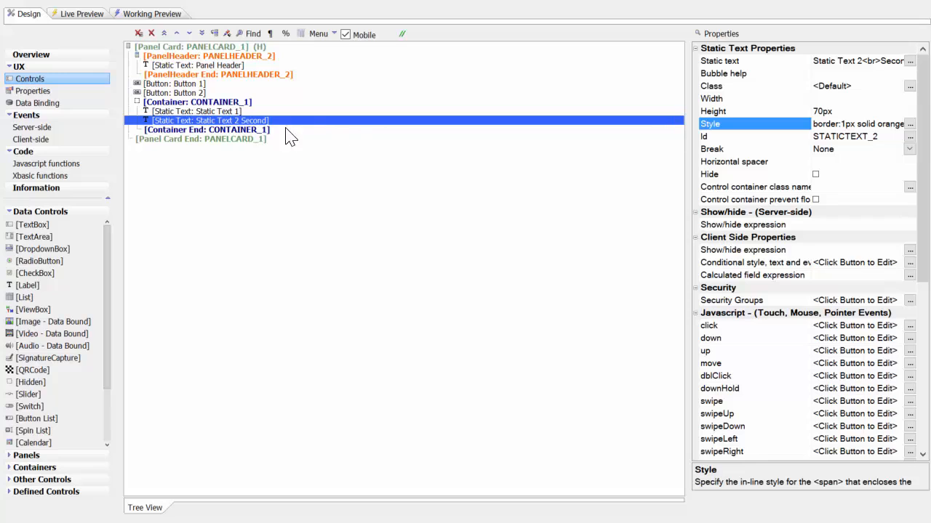
left_click(222, 112)
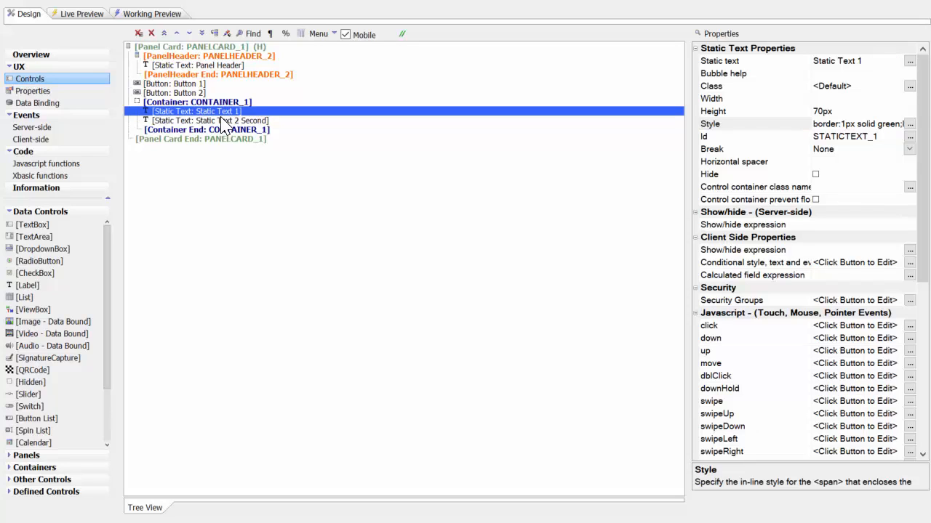
left_click(222, 120)
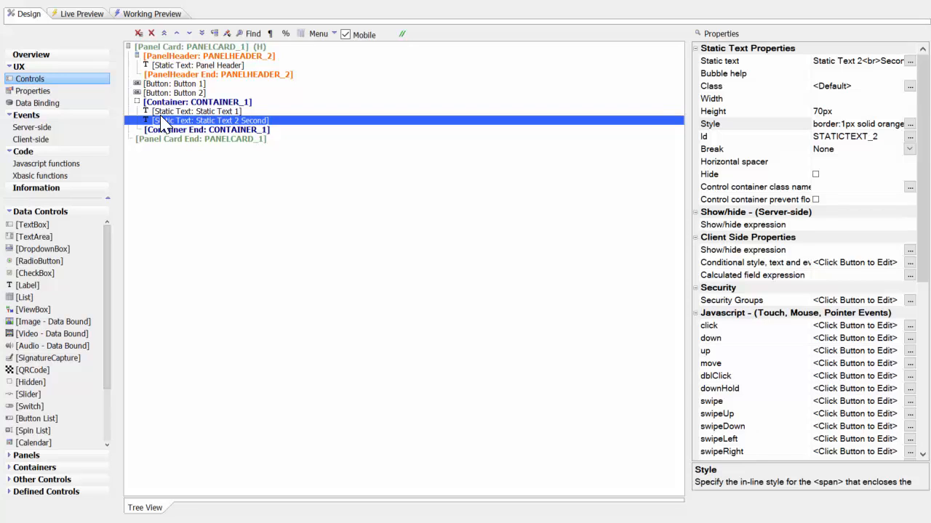
- Select Button 1 in the design, switch to the browser preview, and inspect the Button 1 element's classes and style rules
left_click(178, 85)
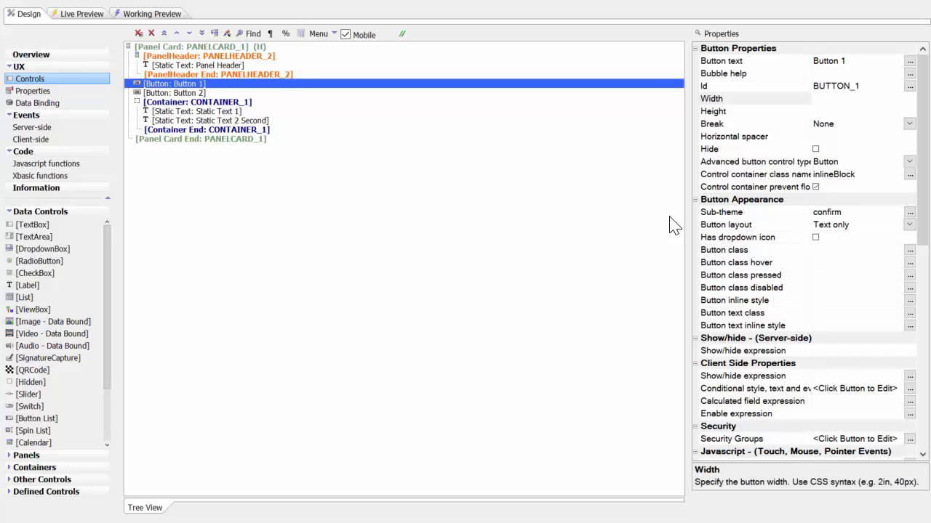
left_click(81, 16)
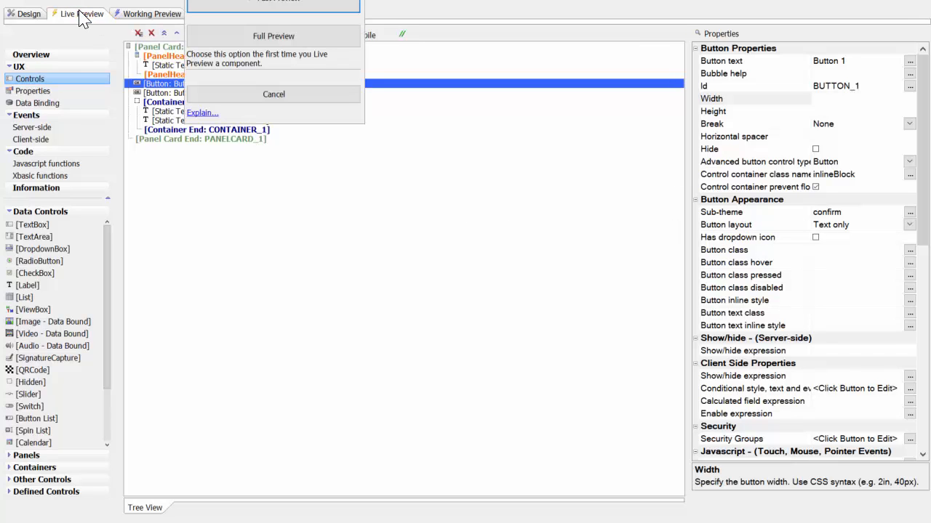
left_click(266, 95)
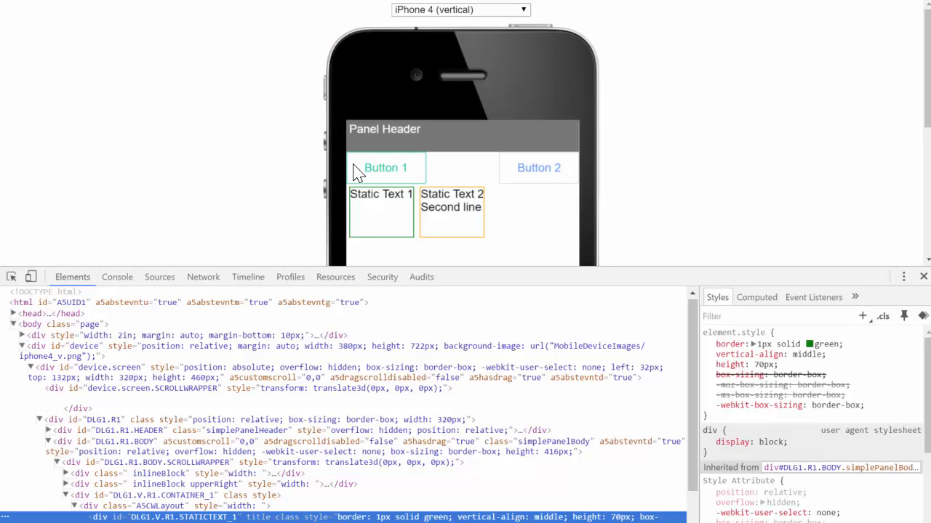
left_click(11, 276)
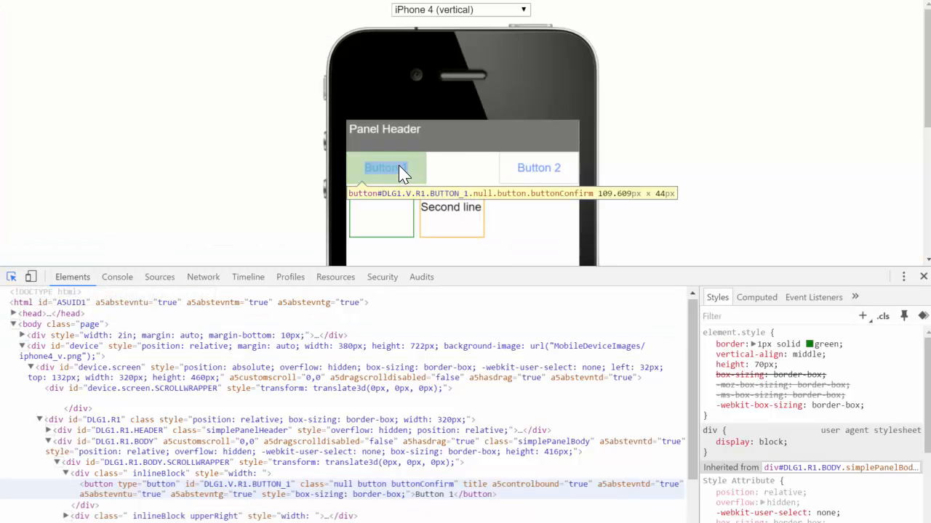
left_click(389, 168)
scroll(291, 378, "down", 2)
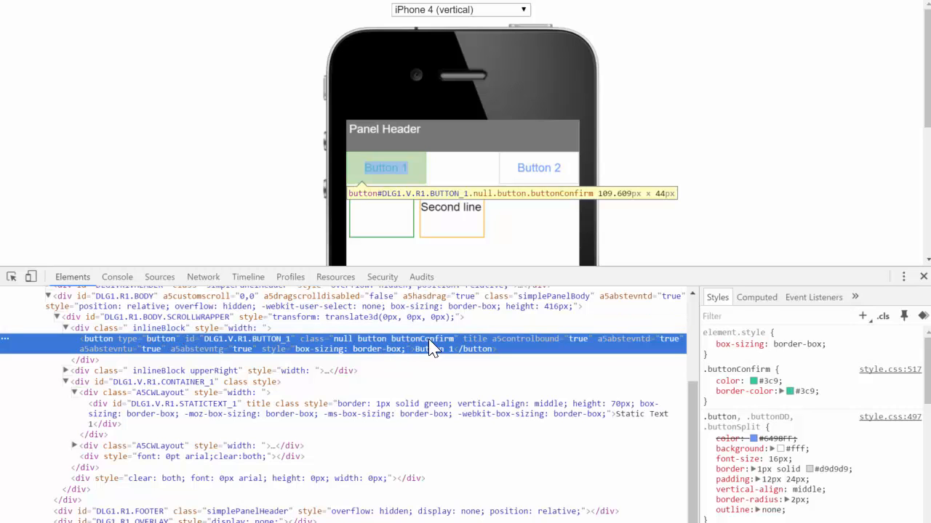
- Return to the component design and review Button 1's sub-theme, button class and in-line style properties
key("alt+Tab")
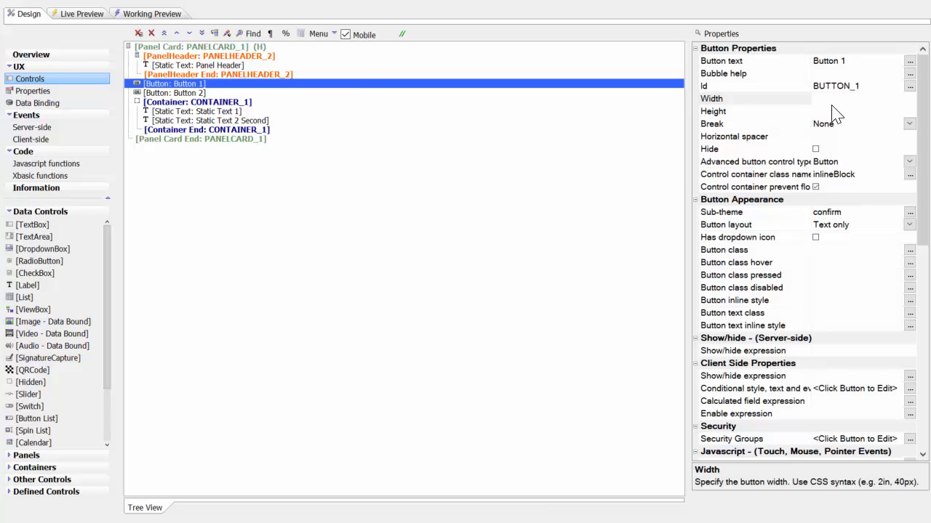
scroll(872, 176, "down", 1)
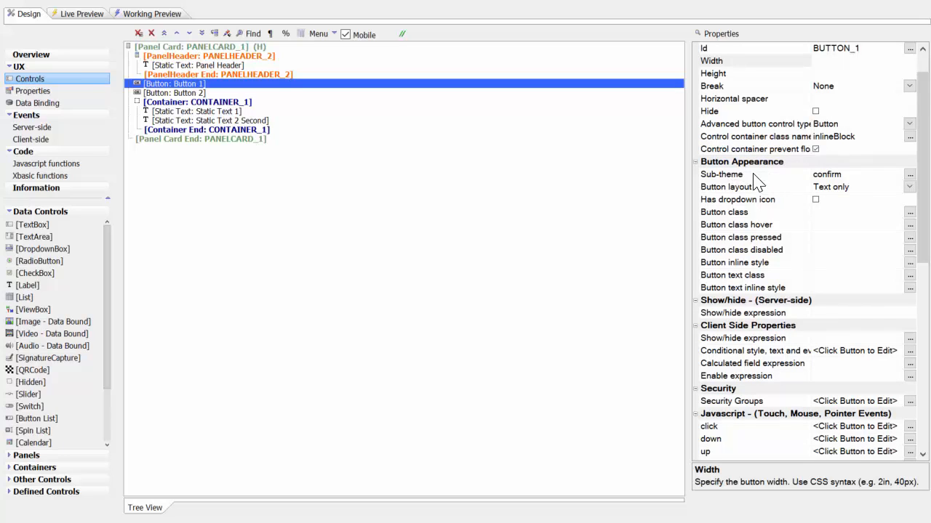
scroll(786, 201, "down", 1)
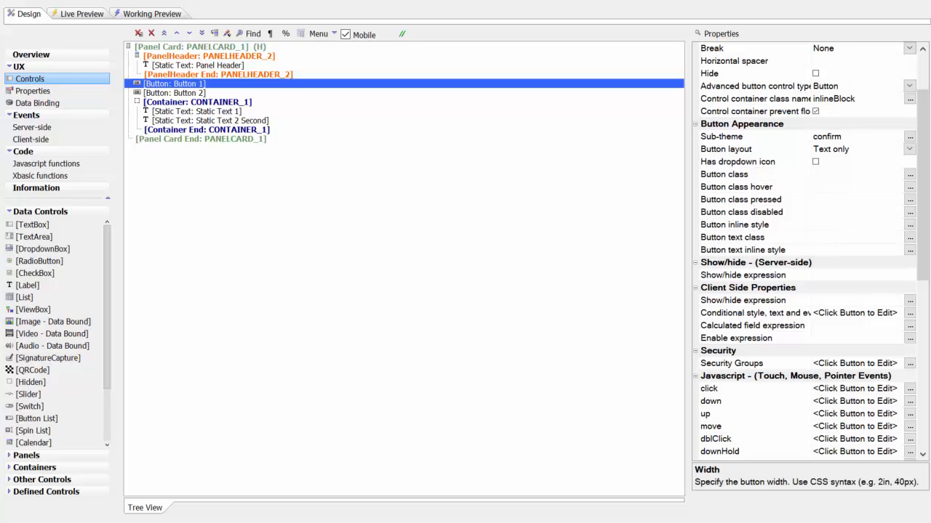
- Set Button 1's button inline style to font-weight:bold; and its button text inline style to color:red;
left_click(851, 225)
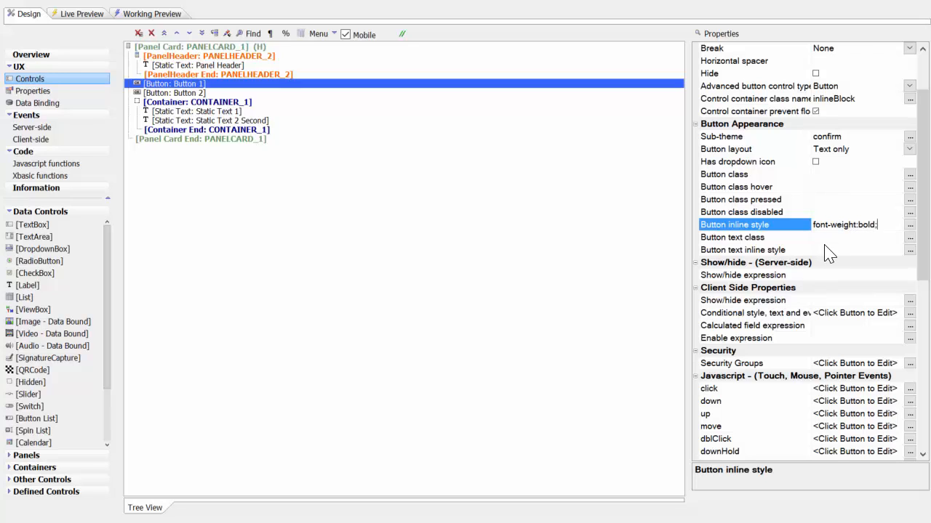
left_click(827, 250)
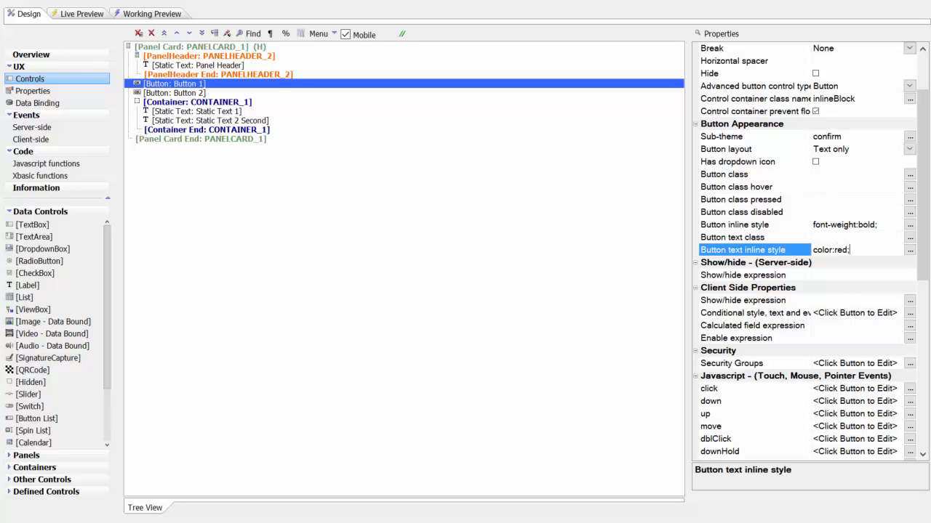
left_click(836, 238)
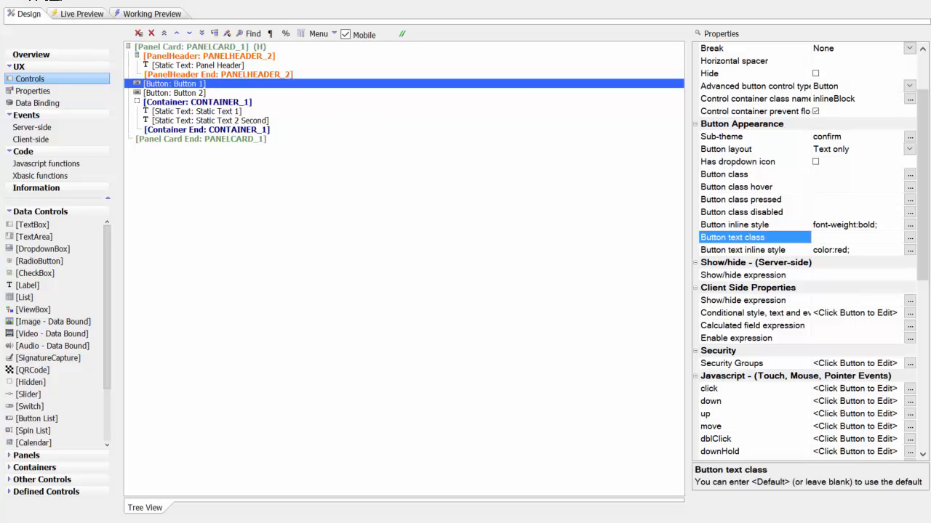
- Inspect the styles of Button 1's button element and inner text span in the refreshed browser preview, and return to its properties in the design
left_click(80, 14)
left_click(222, 39)
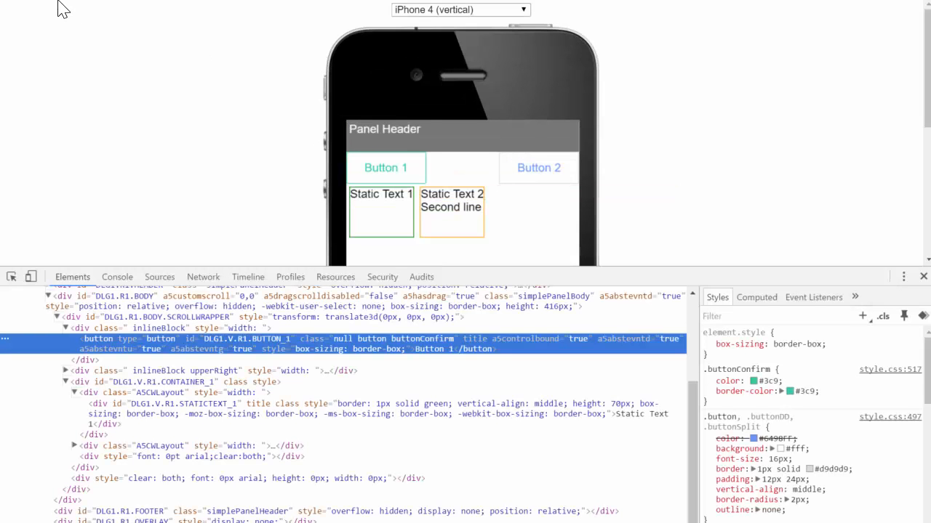
key("F5")
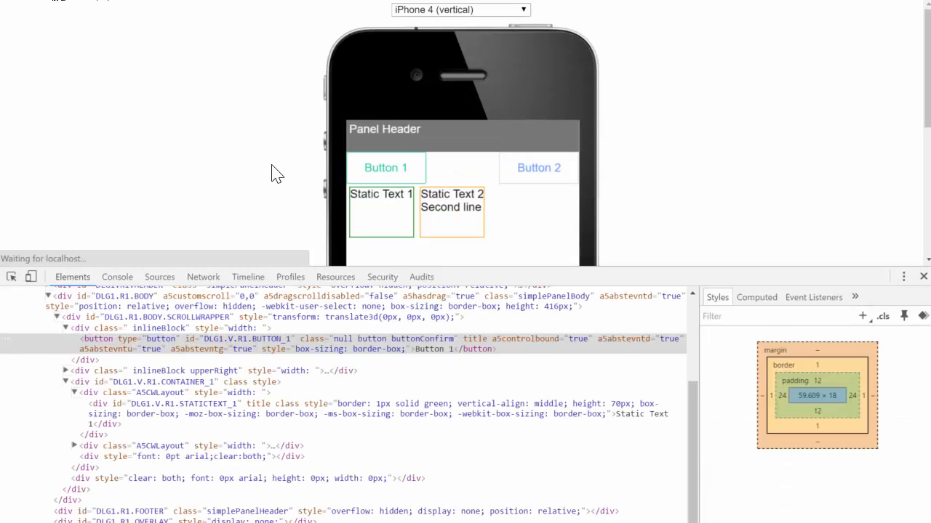
left_click(12, 277)
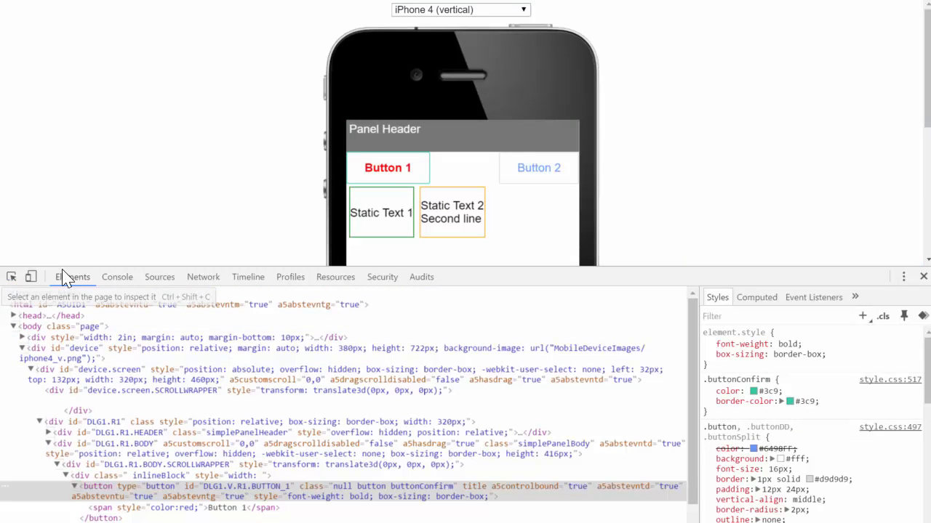
left_click(387, 168)
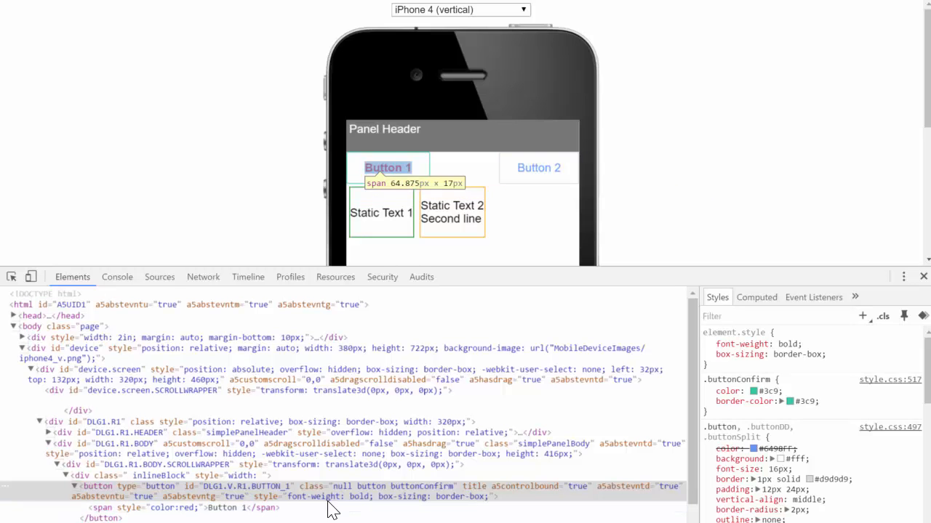
left_click(218, 507)
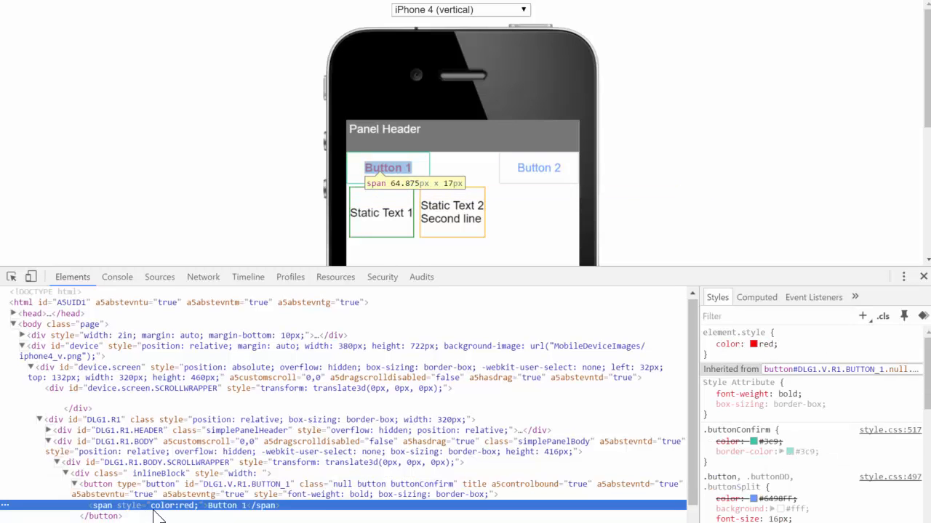
scroll(215, 507, "down", 3)
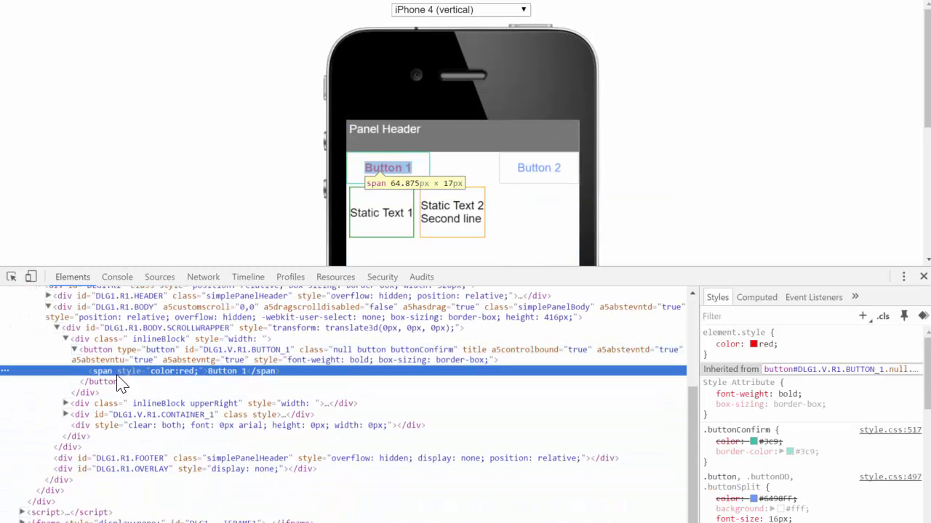
scroll(271, 387, "up", 2)
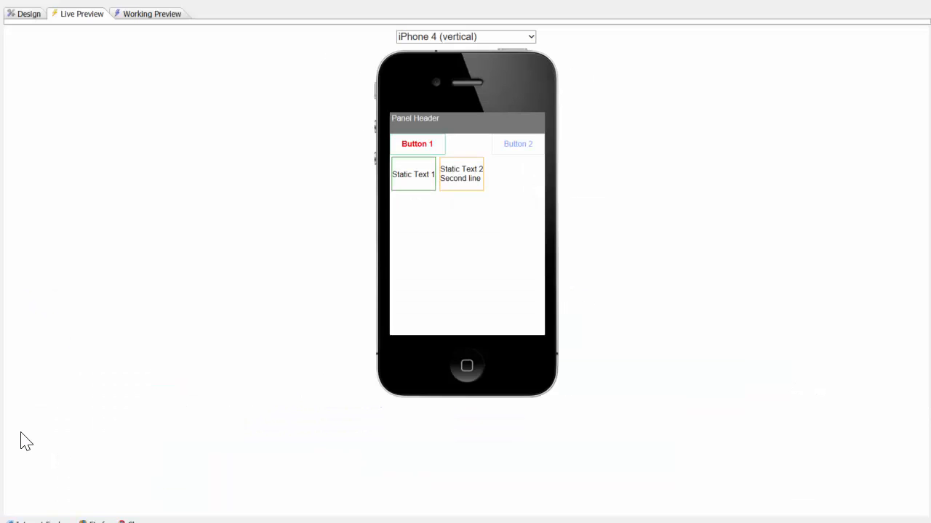
left_click(25, 13)
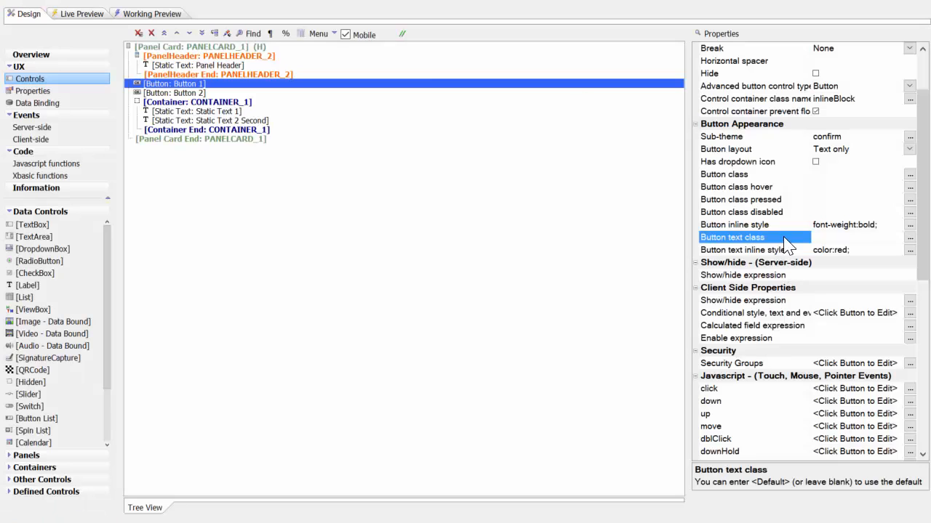
scroll(826, 210, "up", 2)
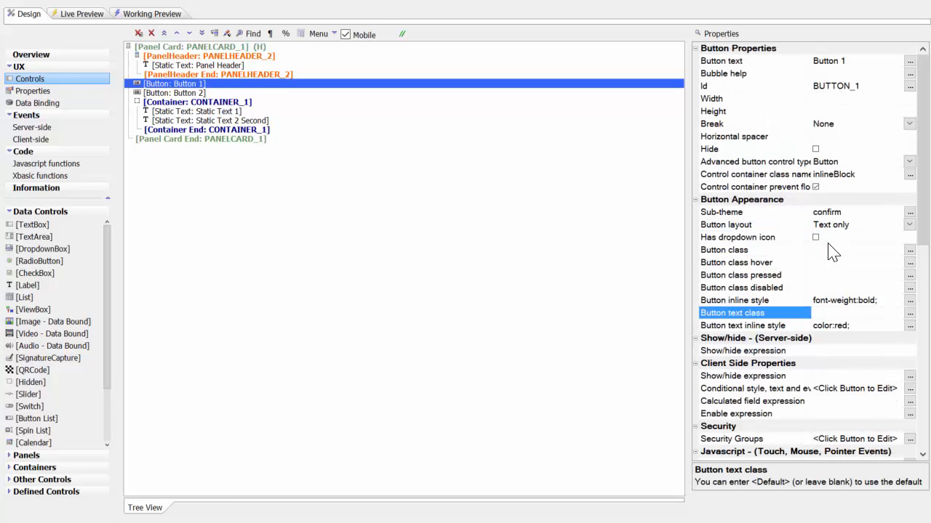